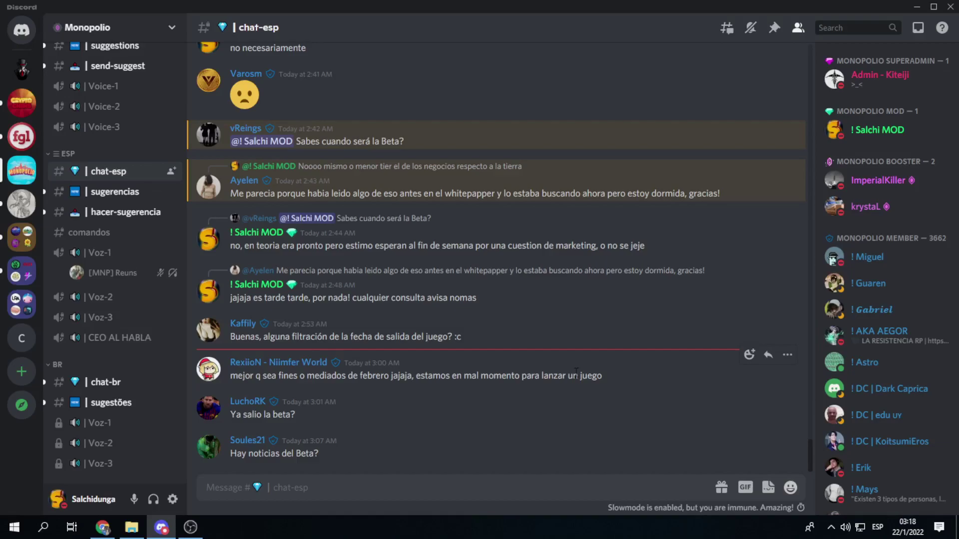
# Switch to the Google Sheets comparison in Chrome and examine the presale and initial public token values in the "Valor token" row
pyautogui.click(103, 528)
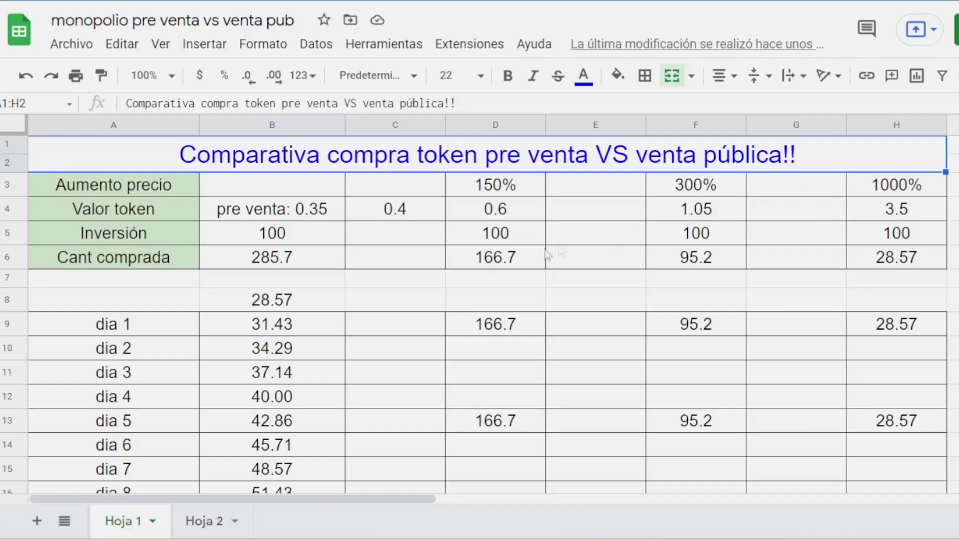
pyautogui.click(248, 220)
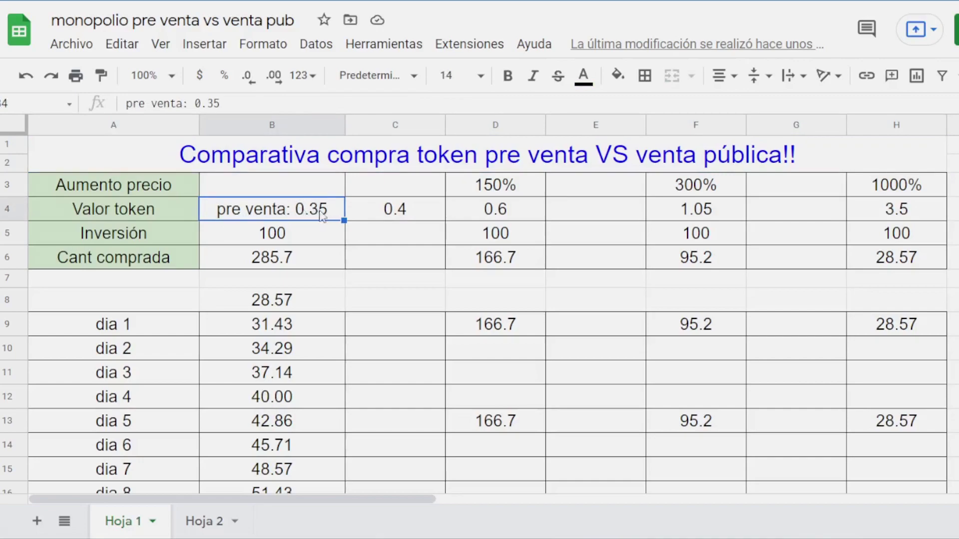
pyautogui.click(403, 220)
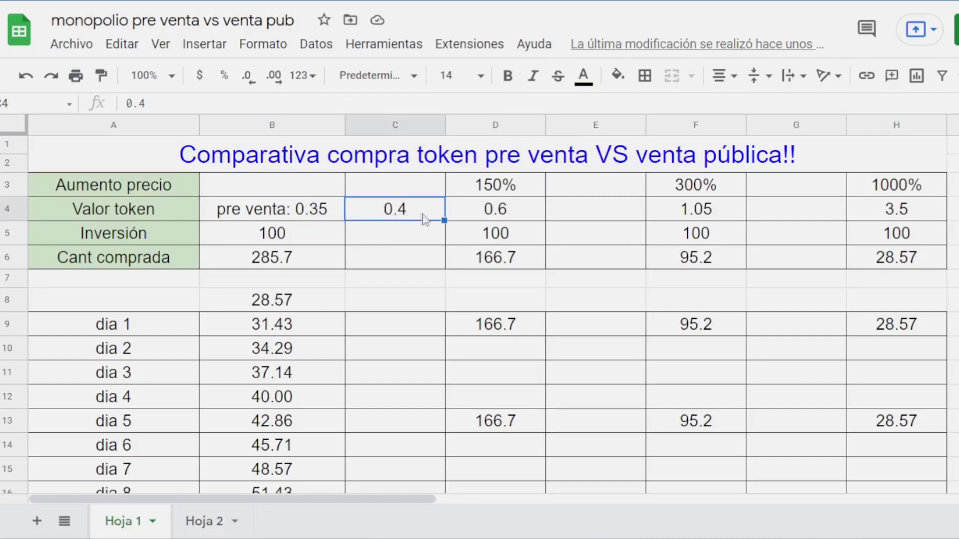
# Examine the presale column's purchased quantity, initial release and daily amounts for días 1 to 6
pyautogui.click(280, 300)
pyautogui.moveTo(295, 215); pyautogui.dragTo(283, 288)
pyautogui.click(281, 267)
pyautogui.click(282, 302)
pyautogui.moveTo(305, 333); pyautogui.dragTo(308, 458)
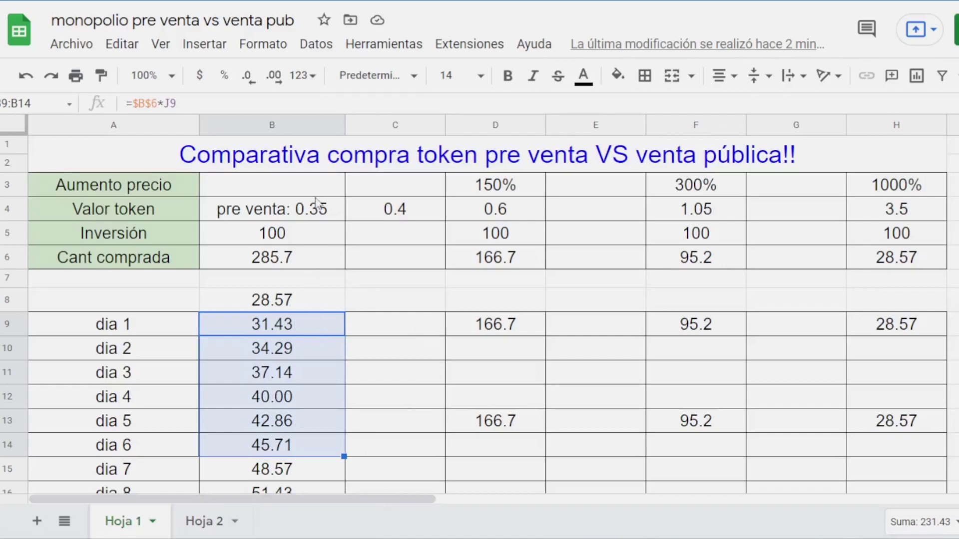
pyautogui.click(316, 131)
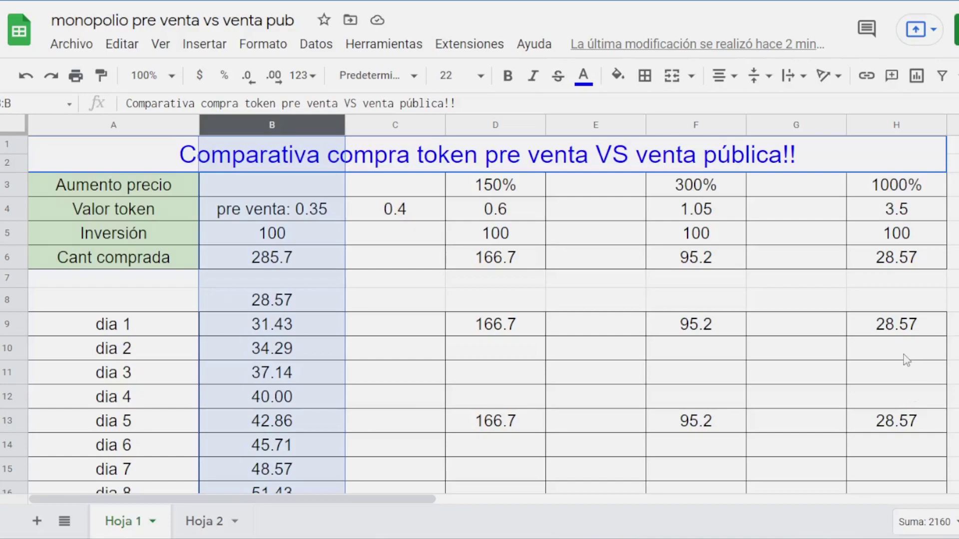
# Compare the investment amounts across the "Inversión" row, from the presale column to the 1000% column
pyautogui.moveTo(105, 238); pyautogui.dragTo(897, 245)
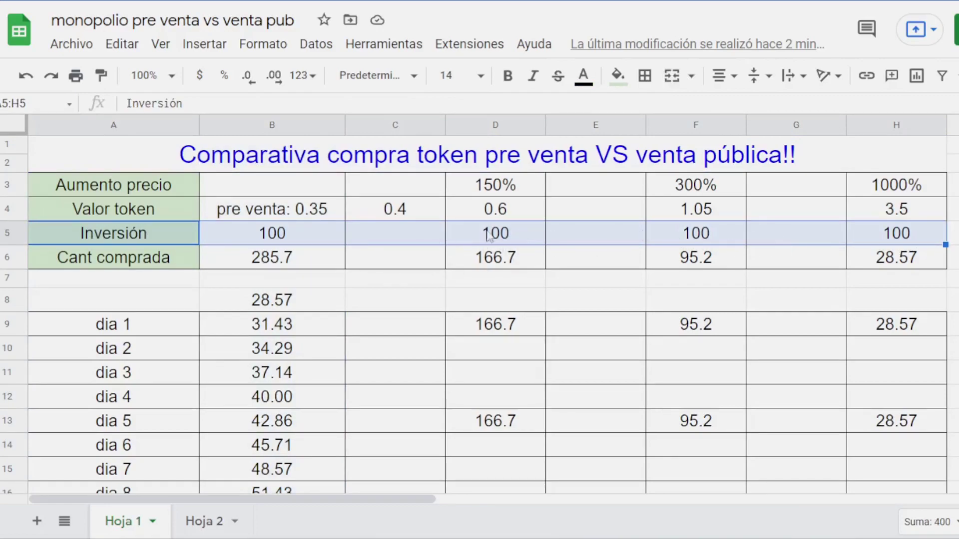
pyautogui.moveTo(264, 238); pyautogui.dragTo(494, 237)
pyautogui.moveTo(669, 240); pyautogui.dragTo(896, 235)
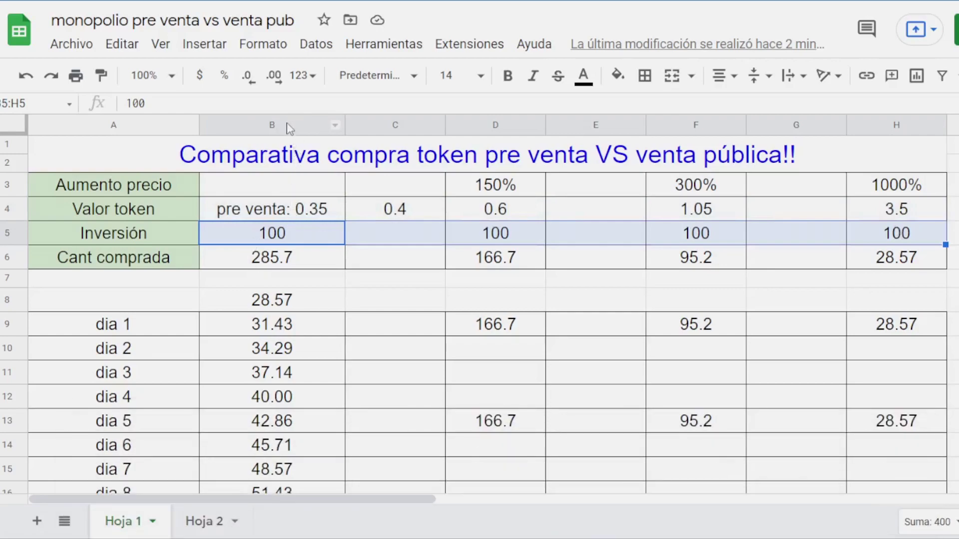
pyautogui.click(286, 126)
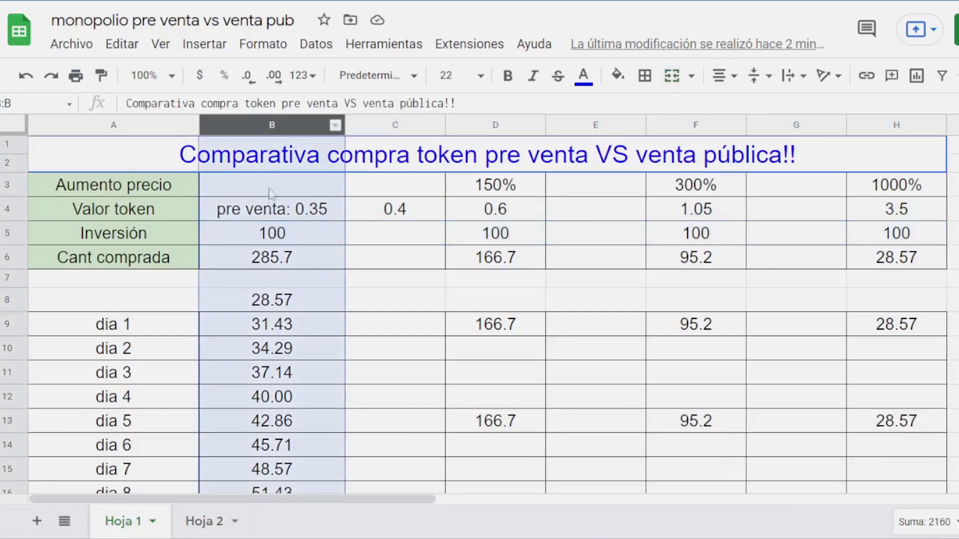
pyautogui.click(289, 240)
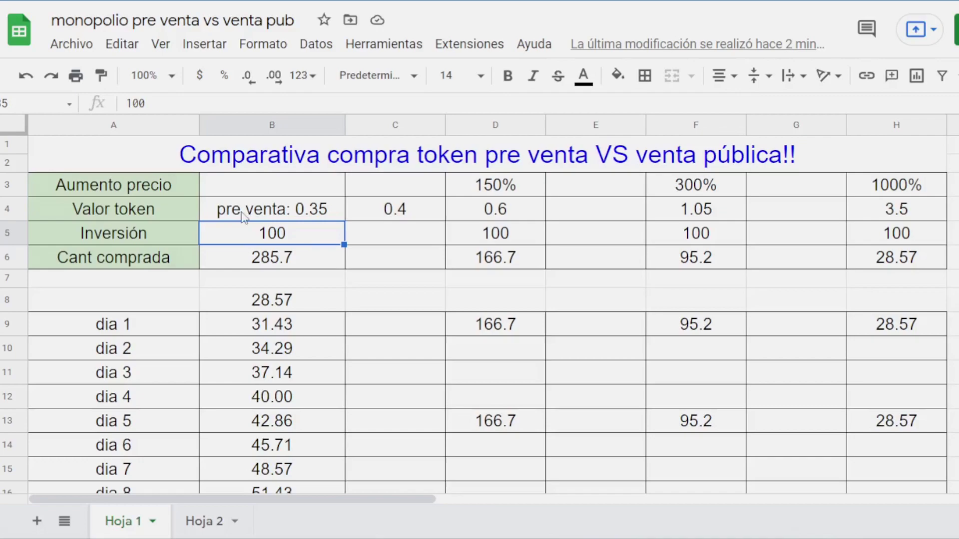
# Check how the presale token value leads to the purchased quantity, initial release and amounts for días 1 to 3
pyautogui.click(293, 216)
pyautogui.click(292, 267)
pyautogui.click(281, 248)
pyautogui.click(288, 266)
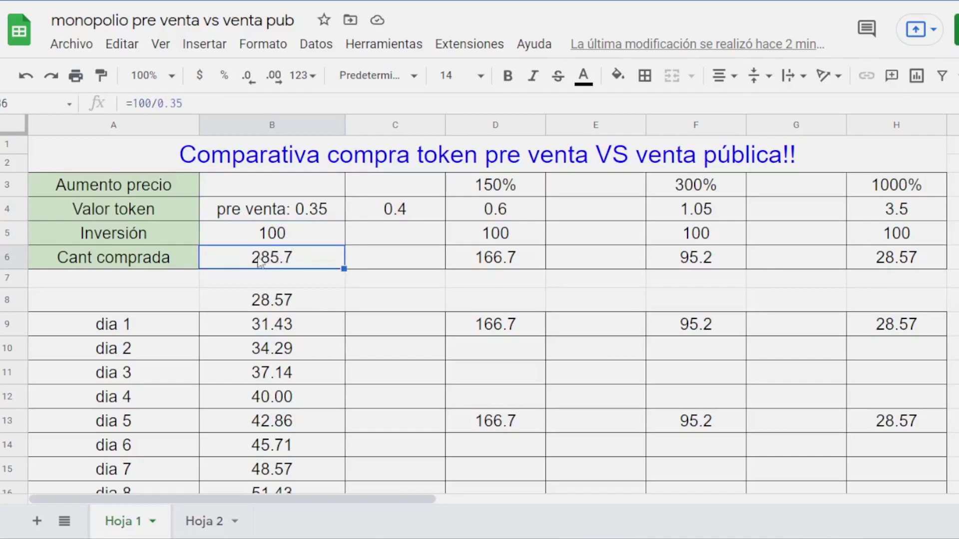
pyautogui.click(266, 308)
pyautogui.click(288, 338)
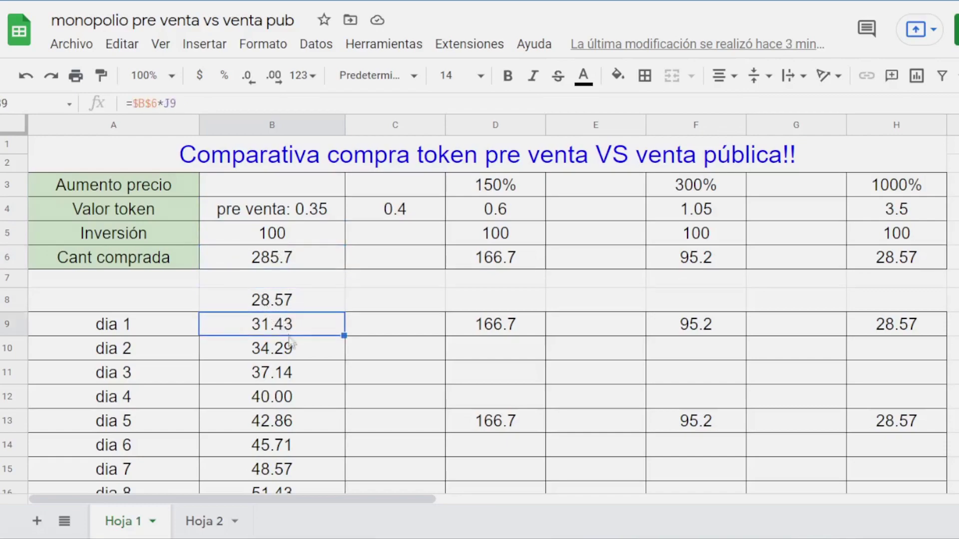
pyautogui.click(297, 356)
pyautogui.click(302, 377)
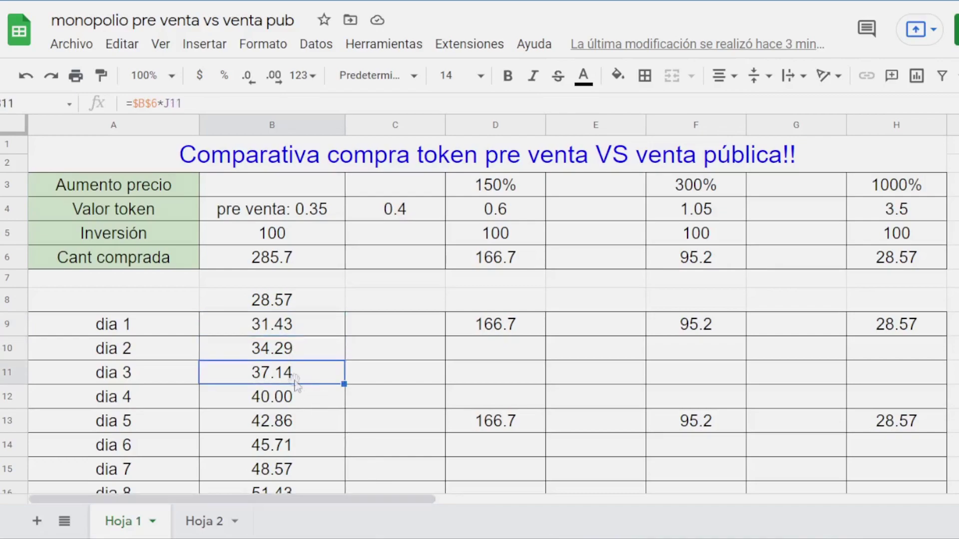
# Inspect the daily release factors in column J that feed the presale amounts
pyautogui.moveTo(387, 499); pyautogui.dragTo(505, 514)
pyautogui.click(921, 330)
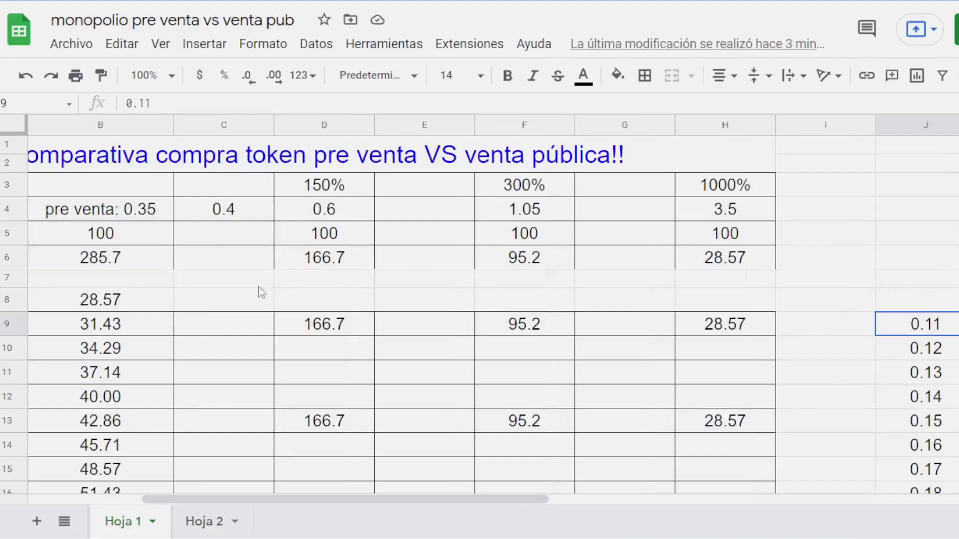
pyautogui.click(932, 352)
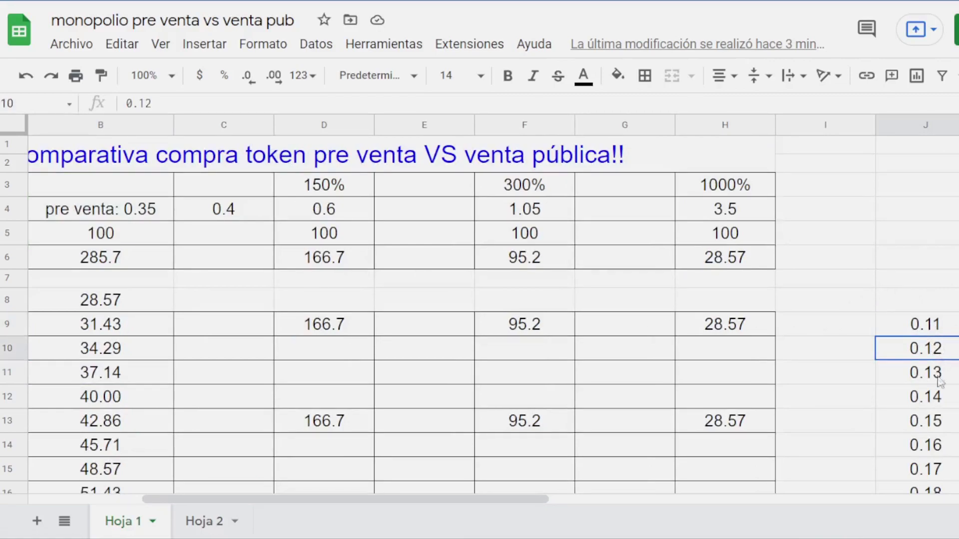
pyautogui.click(929, 380)
pyautogui.scroll(-2, 887, 444)
pyautogui.scroll(-3, 886, 444)
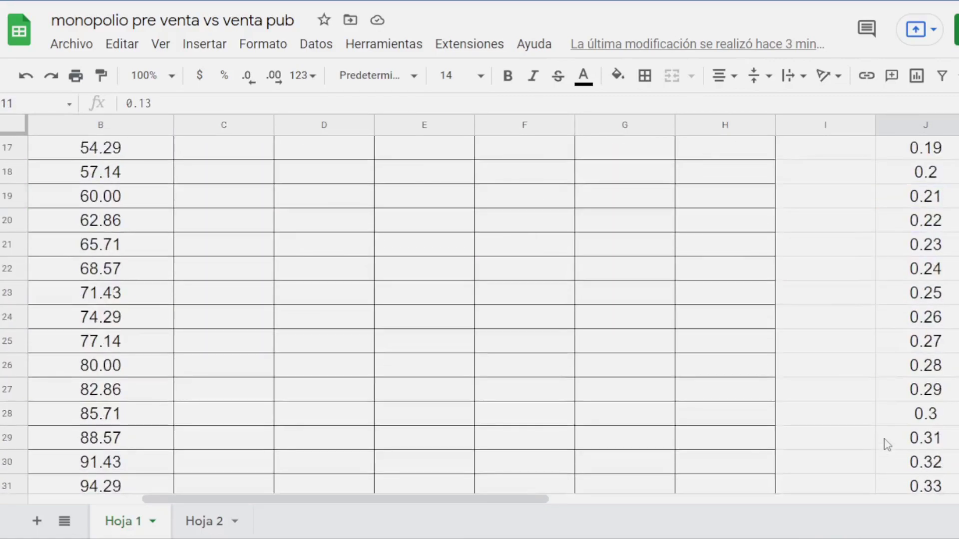
# Review the presale column's initial release and the formulas for the first three days again
pyautogui.hscroll(-3, 450, 349)
pyautogui.scroll(5, 450, 350)
pyautogui.click(291, 302)
pyautogui.click(292, 282)
pyautogui.click(296, 312)
pyautogui.click(302, 330)
pyautogui.click(307, 354)
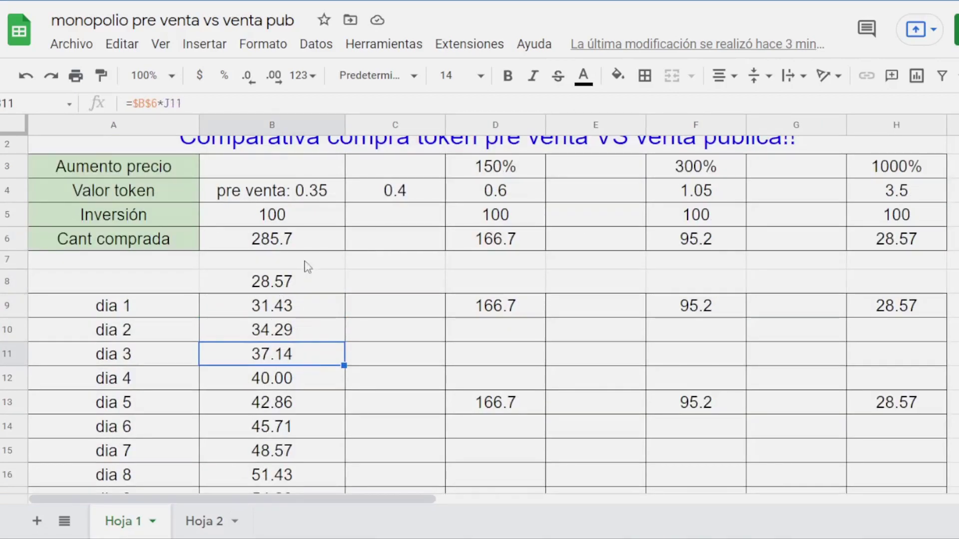
pyautogui.scroll(1, 265, 240)
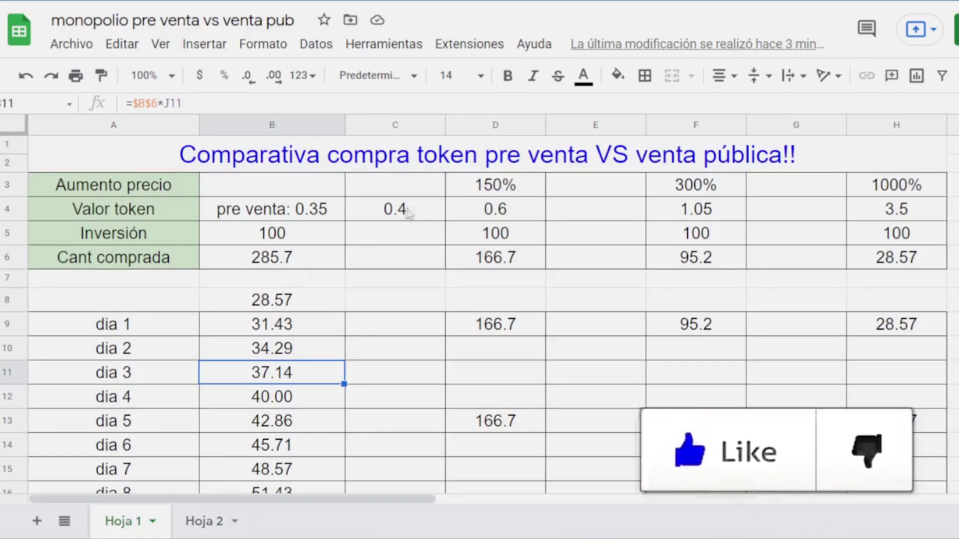
# Compare the public sale token values in row 4, from cell C4 across to H4
pyautogui.moveTo(395, 209); pyautogui.dragTo(904, 219)
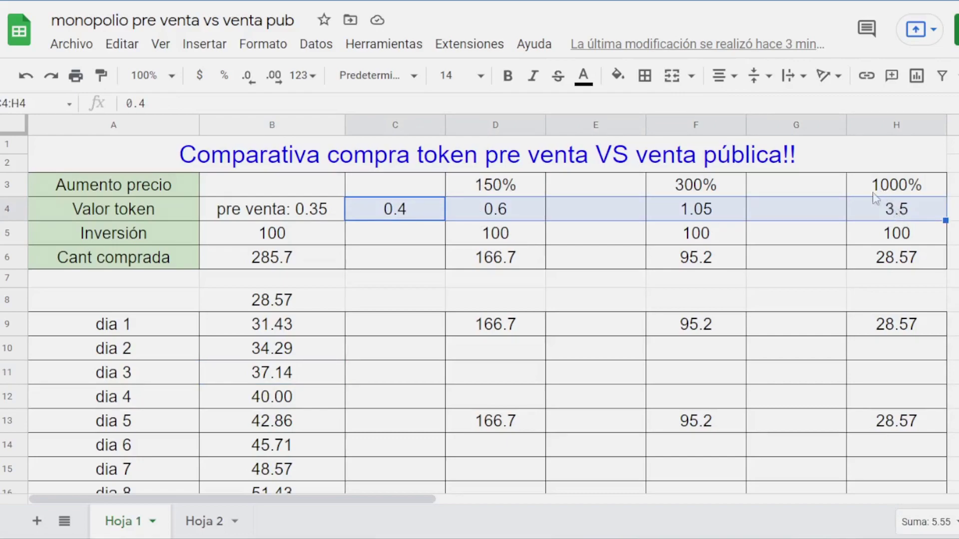
pyautogui.click(415, 215)
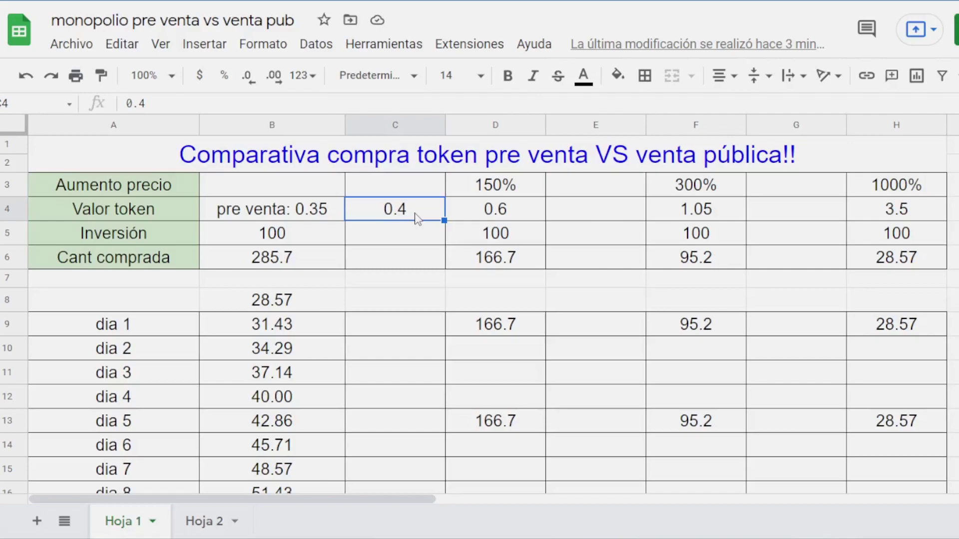
pyautogui.moveTo(417, 219); pyautogui.dragTo(489, 213)
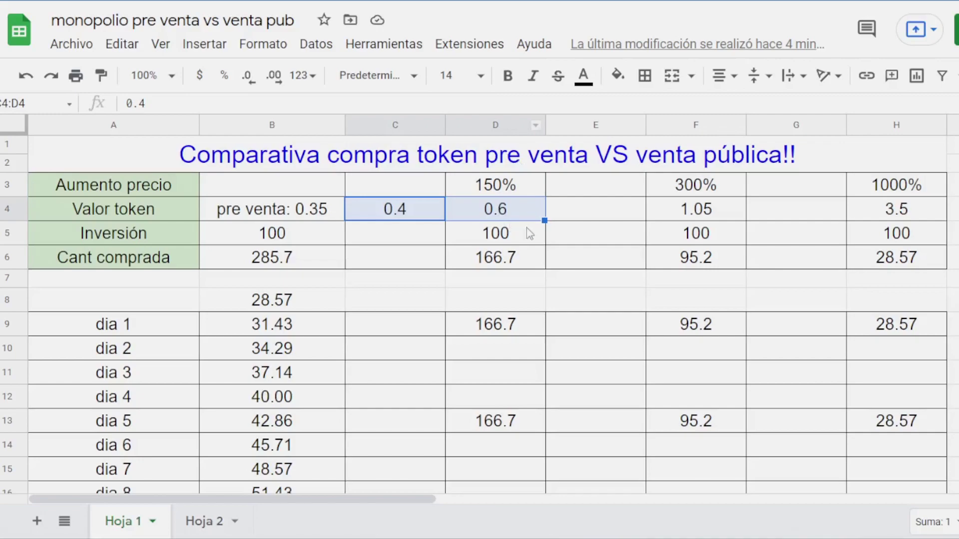
pyautogui.click(528, 221)
pyautogui.click(732, 216)
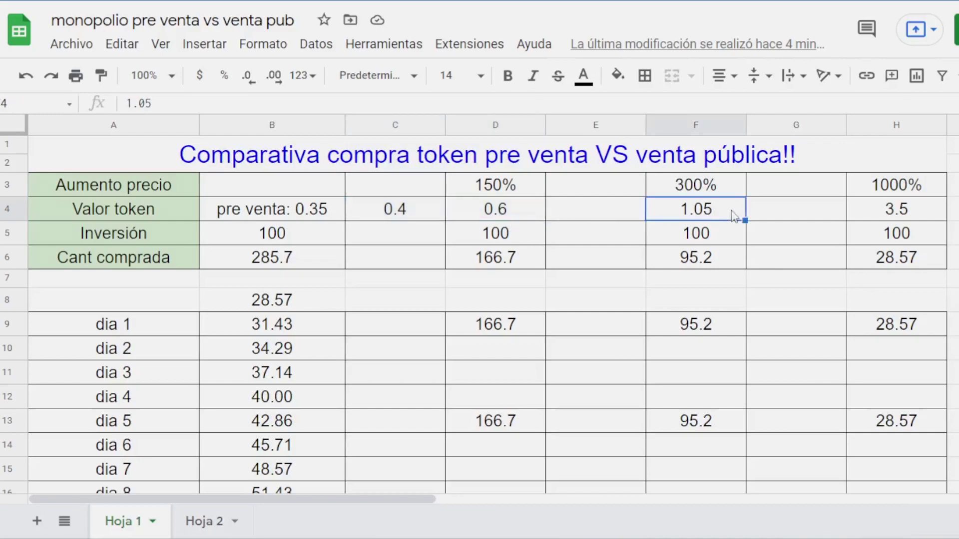
pyautogui.click(899, 214)
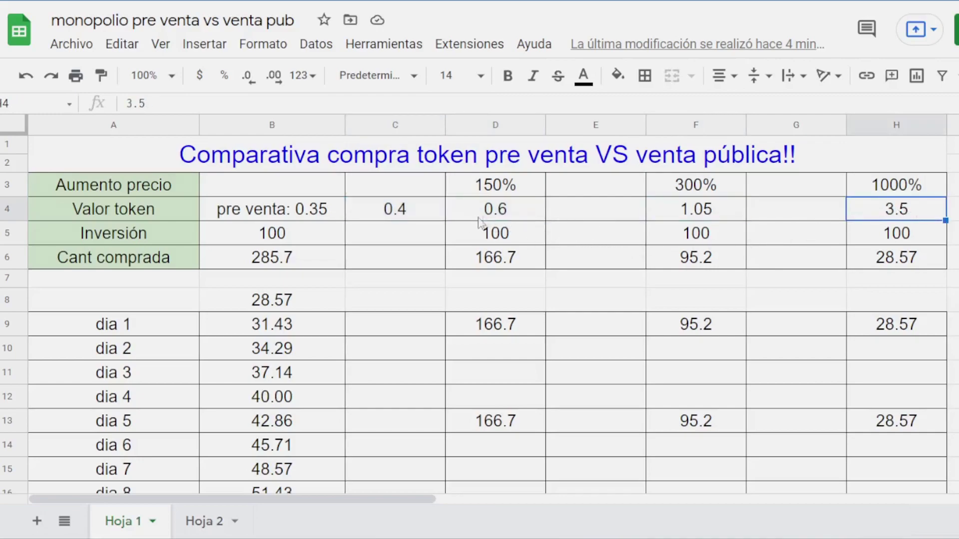
# Compare the price increase in D3 with the presale value and the public token values in row 4
pyautogui.click(478, 193)
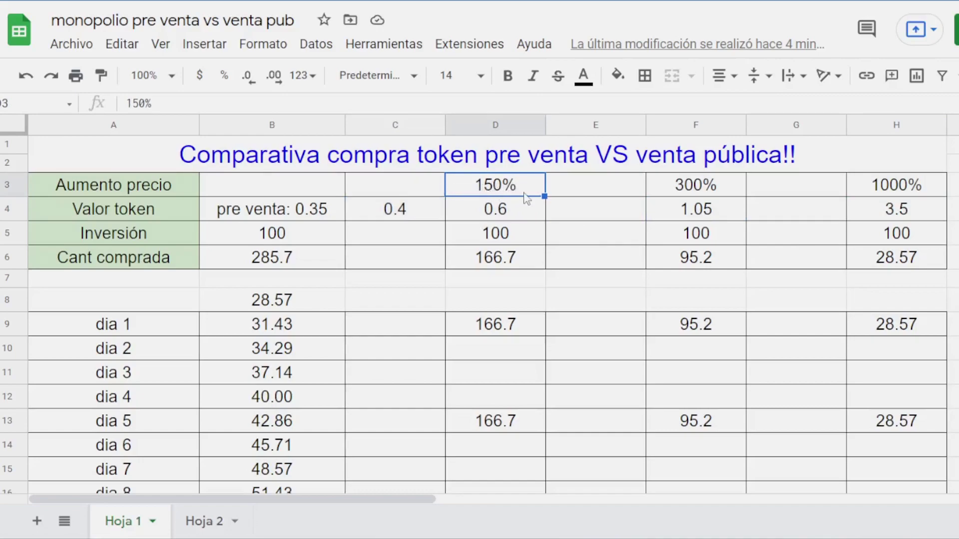
pyautogui.click(297, 214)
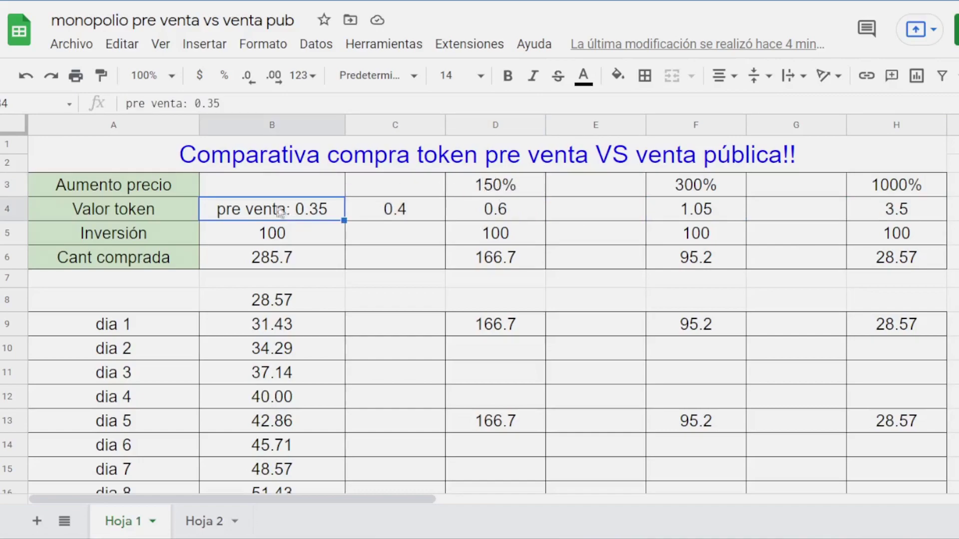
pyautogui.click(394, 214)
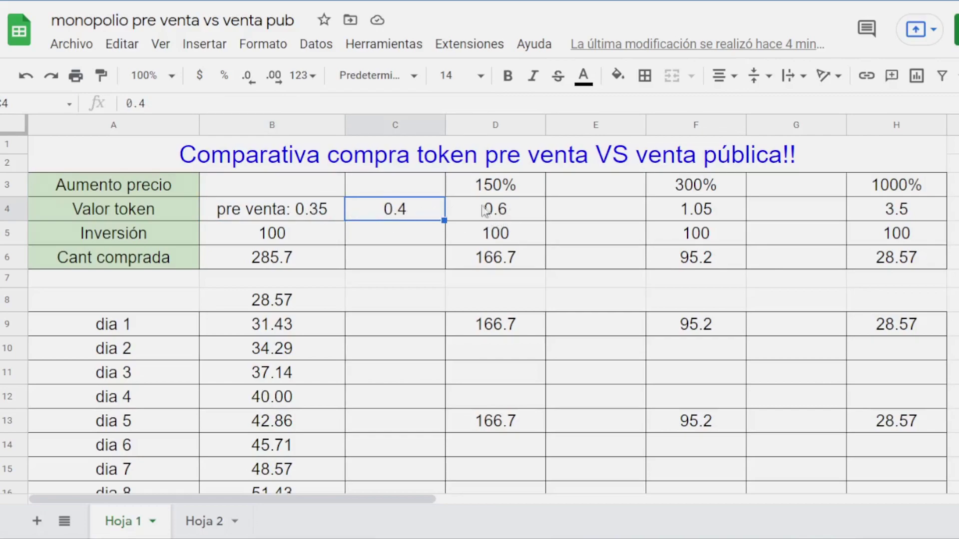
pyautogui.moveTo(487, 212); pyautogui.dragTo(413, 209)
pyautogui.click(694, 220)
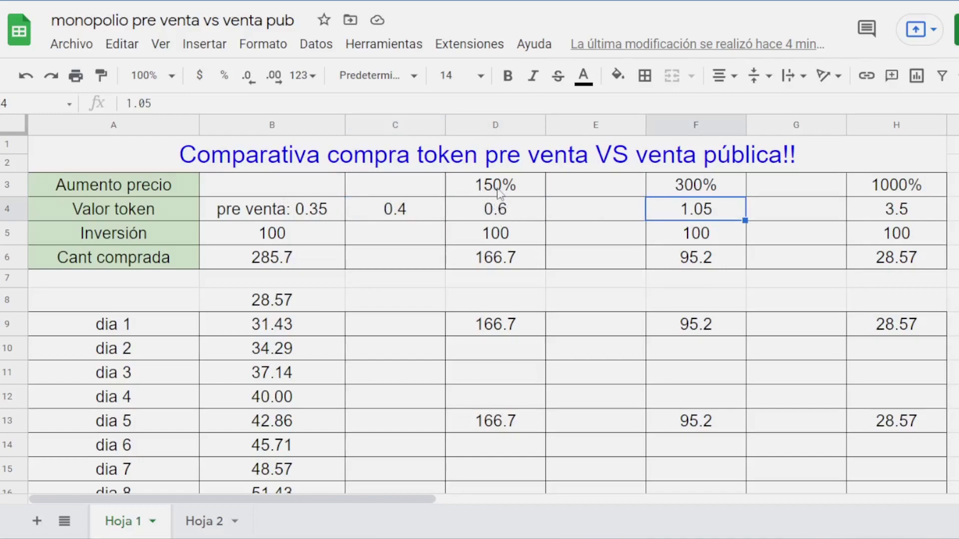
# Clear the 150% price increase from cell D3, above the 0.6 token value
pyautogui.click(508, 212)
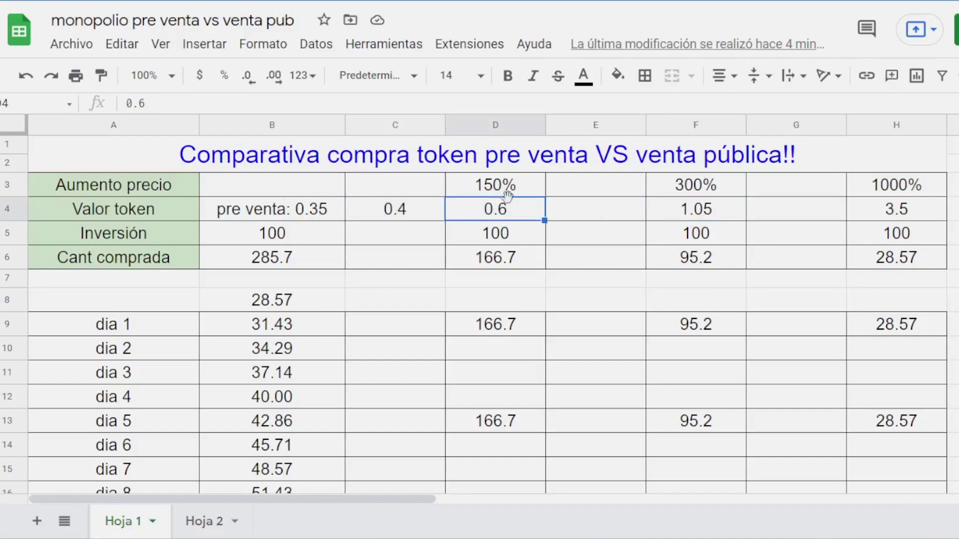
pyautogui.click(512, 192)
pyautogui.press('Delete')
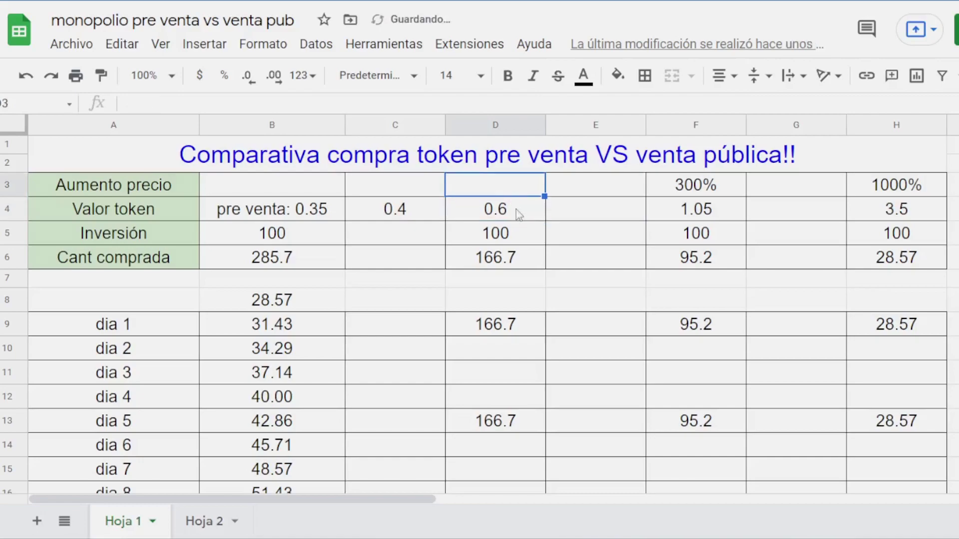
# Compare purchased quantities and día 1 amounts in columns D, F and H with the presale purchased quantity in B6
pyautogui.click(514, 232)
pyautogui.click(514, 263)
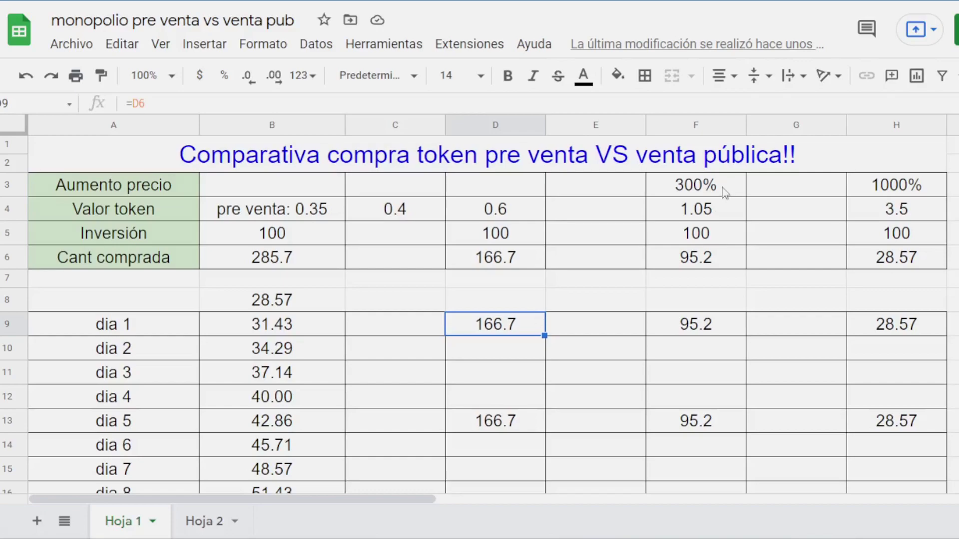
pyautogui.click(648, 183)
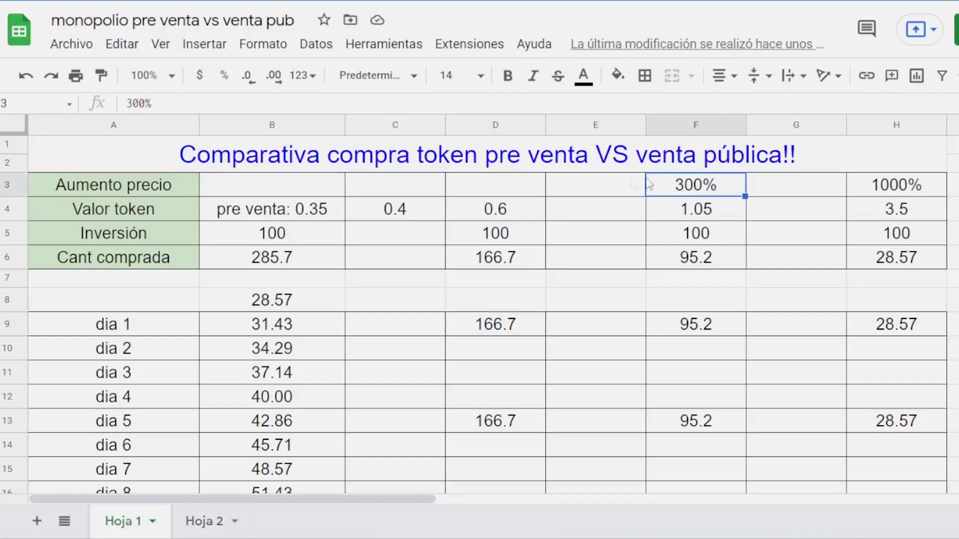
pyautogui.click(719, 218)
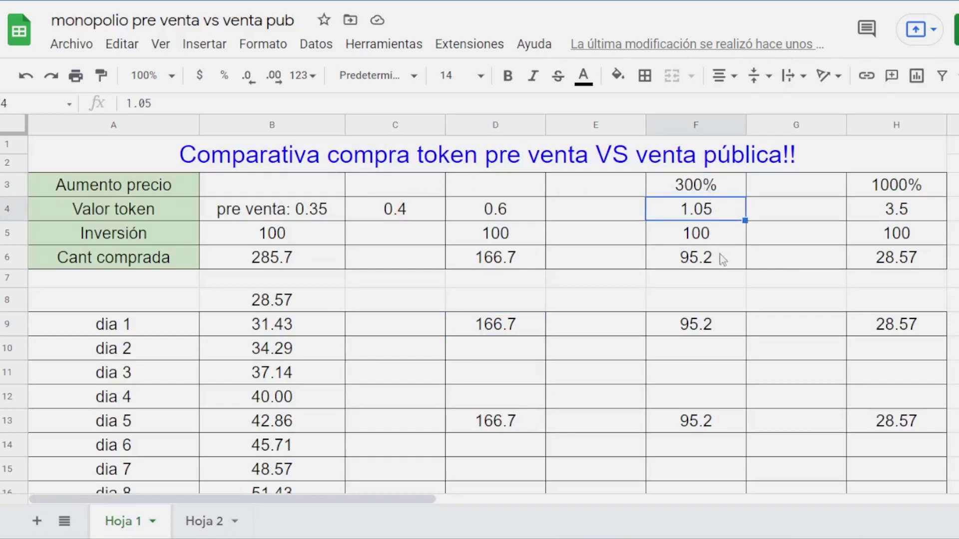
pyautogui.click(718, 333)
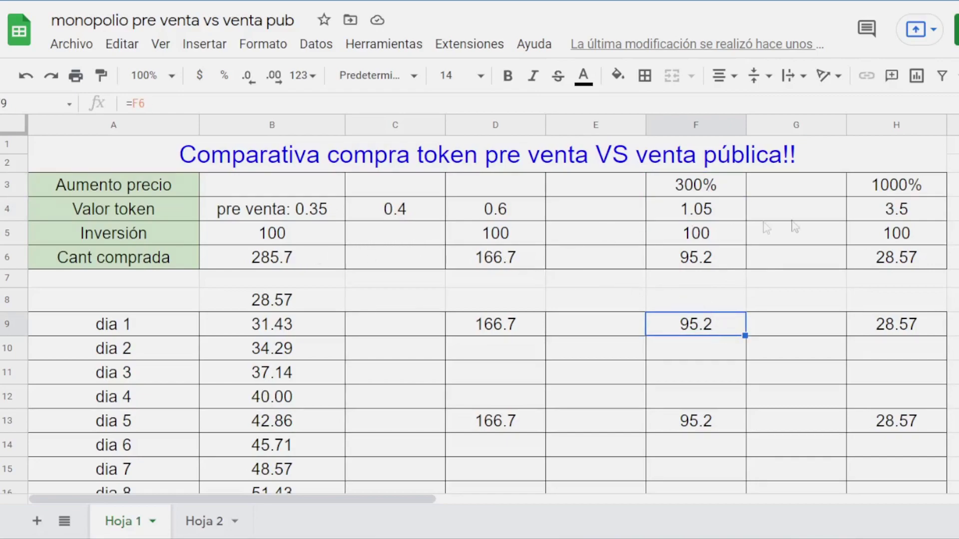
pyautogui.click(909, 195)
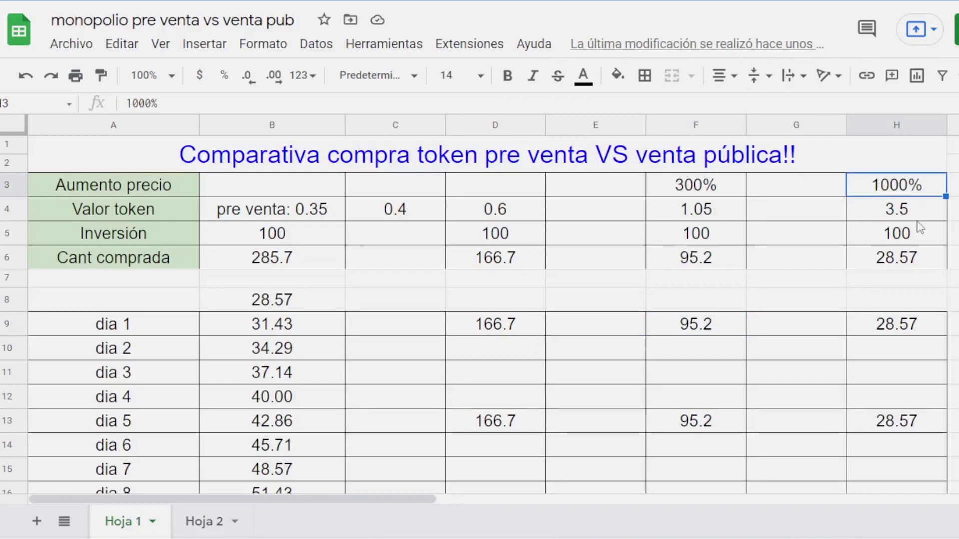
pyautogui.click(913, 323)
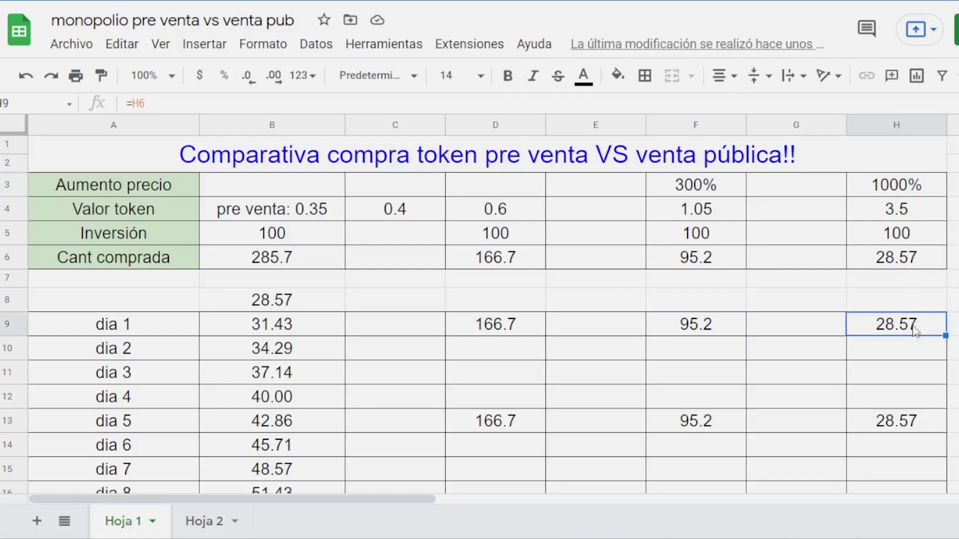
pyautogui.click(902, 266)
pyautogui.click(302, 259)
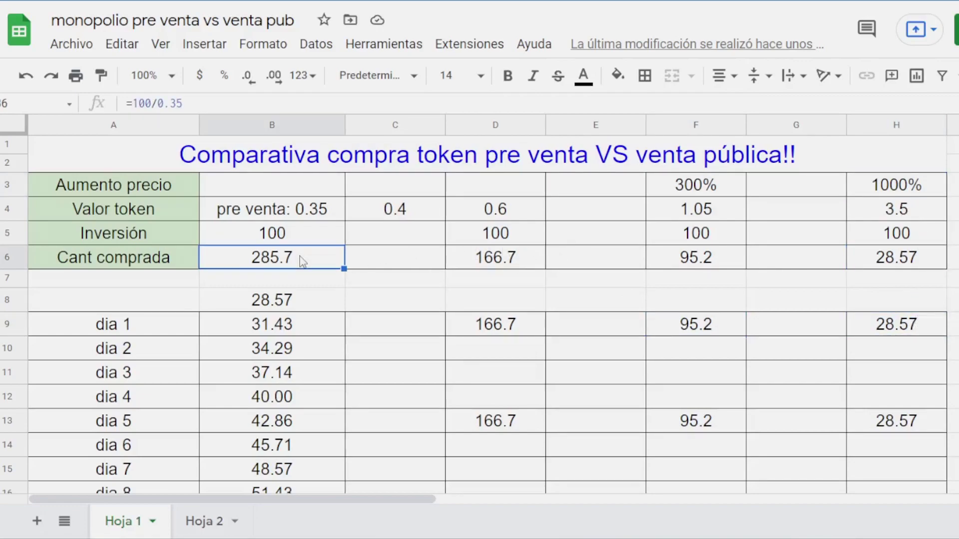
# Compare the public sale amounts in column H with the initial presale release in B8 and daily releases in B9:B15
pyautogui.click(917, 128)
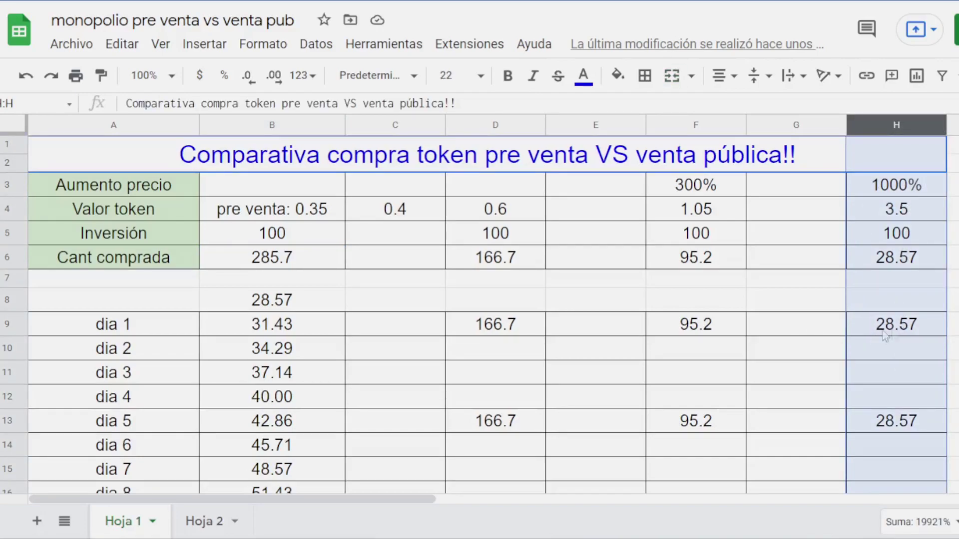
pyautogui.click(926, 324)
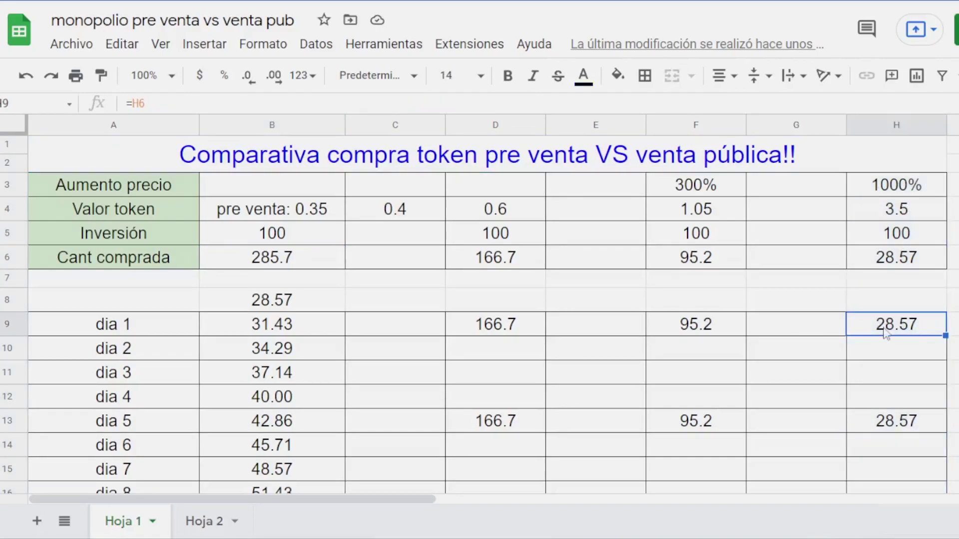
pyautogui.click(301, 309)
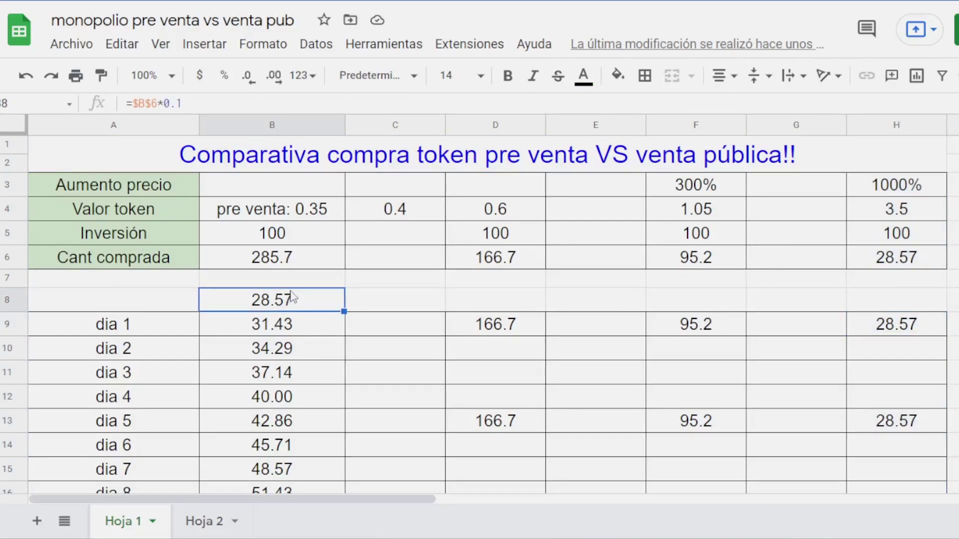
pyautogui.moveTo(310, 331); pyautogui.dragTo(318, 468)
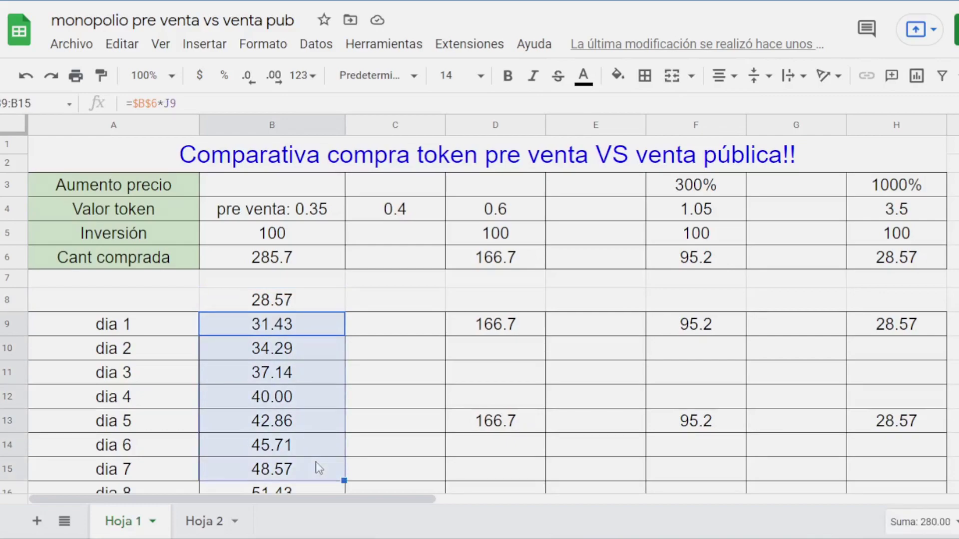
pyautogui.click(898, 122)
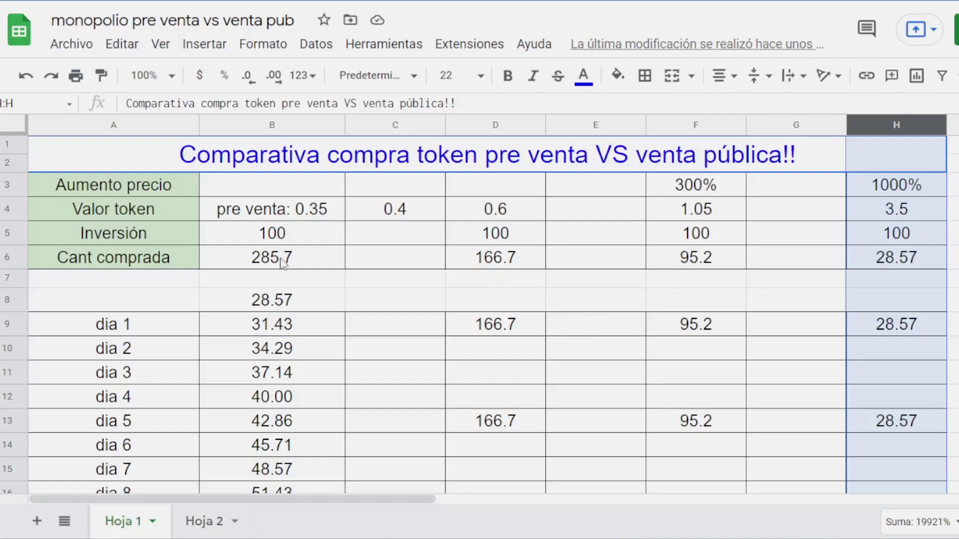
# Compare the presale release on día 24 with the public sale amount in F32 by selecting row 32 from A to F
pyautogui.scroll(-3, 282, 265)
pyautogui.scroll(-4, 380, 272)
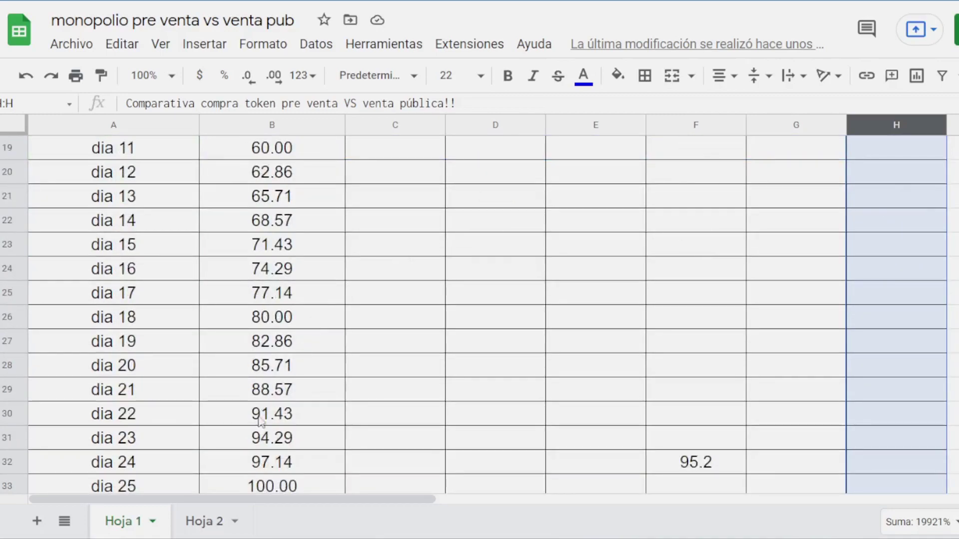
pyautogui.moveTo(177, 469); pyautogui.dragTo(240, 467)
pyautogui.keyDown('shift'); pyautogui.click(695, 461); pyautogui.keyUp('shift')
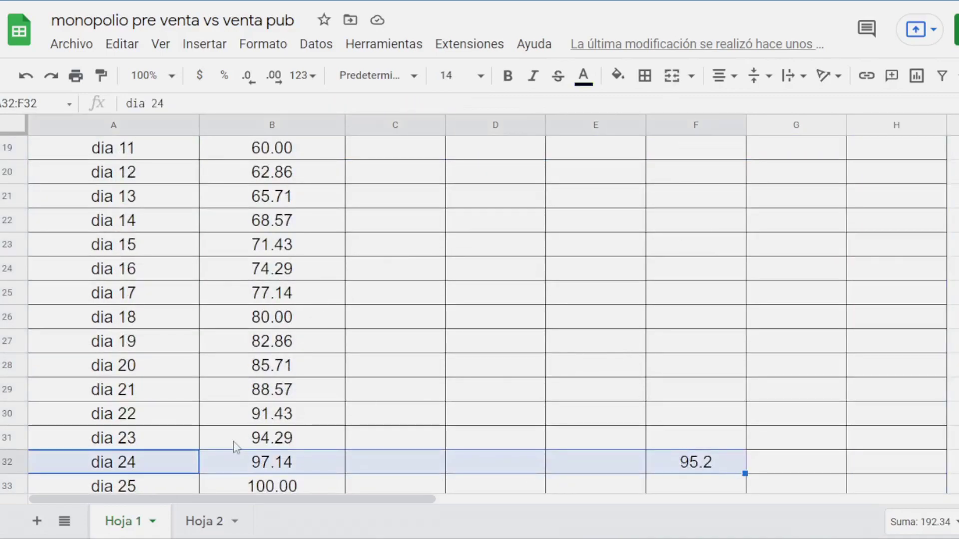
pyautogui.scroll(7, 690, 394)
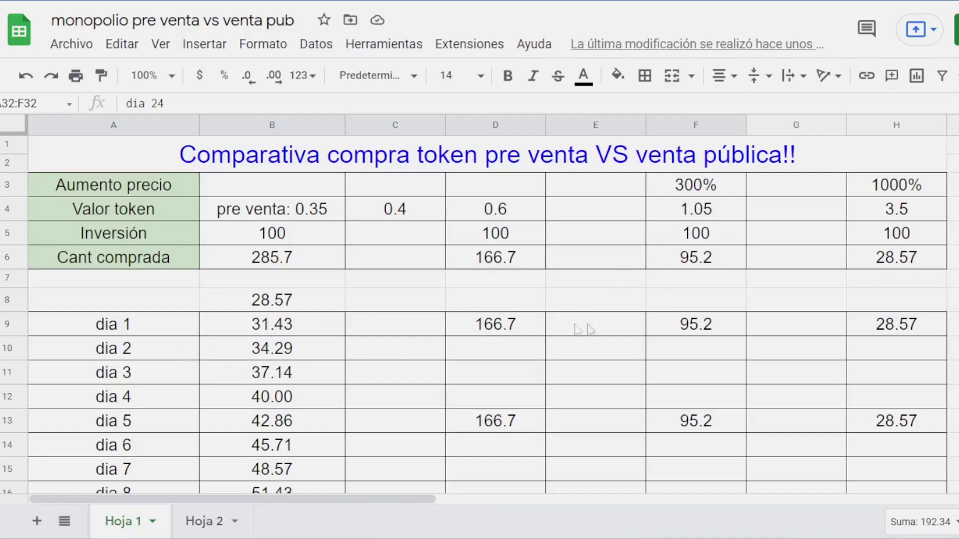
# Check the 1.05-price purchase from día 1 in F9 to día 24 in F32 against the presale release in B32
pyautogui.click(708, 332)
pyautogui.scroll(-10, 715, 326)
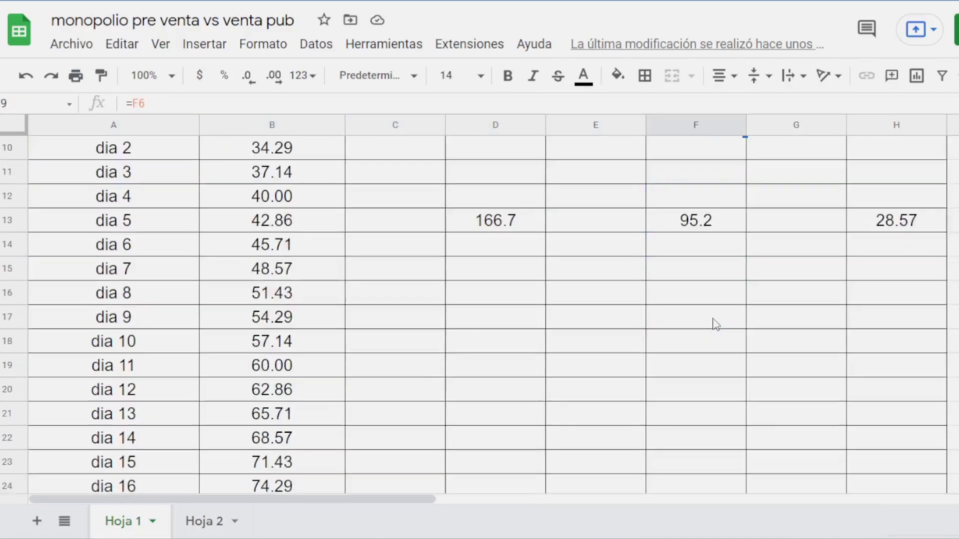
pyautogui.click(718, 397)
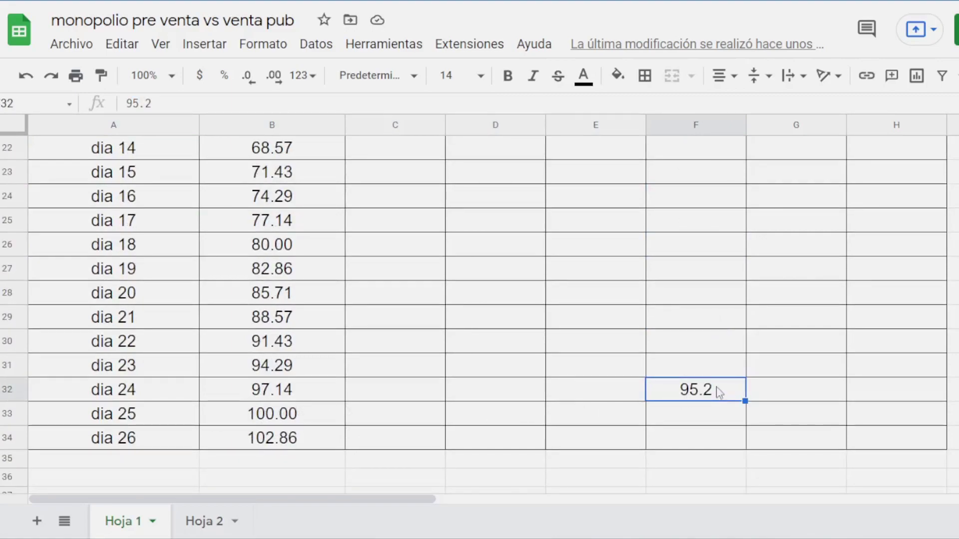
pyautogui.click(284, 397)
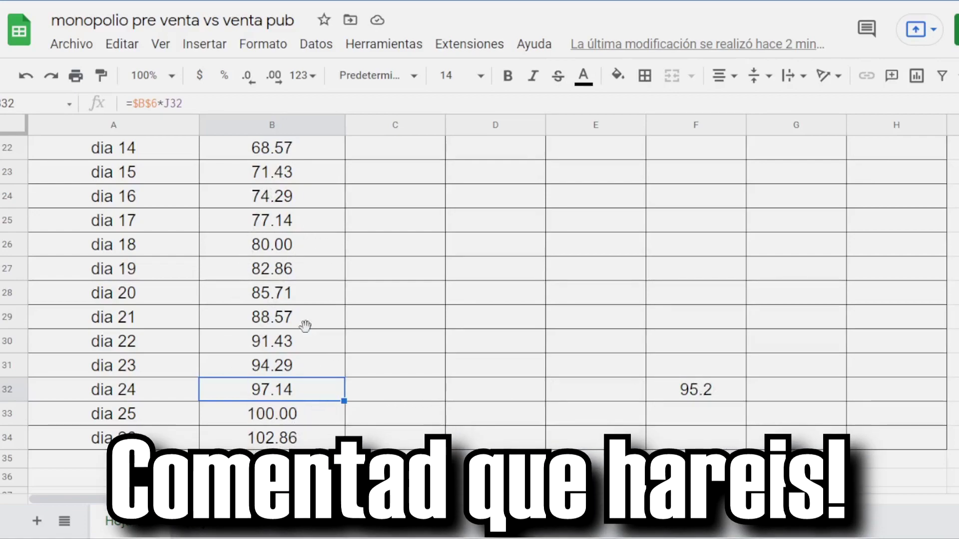
pyautogui.scroll(-4, 305, 326)
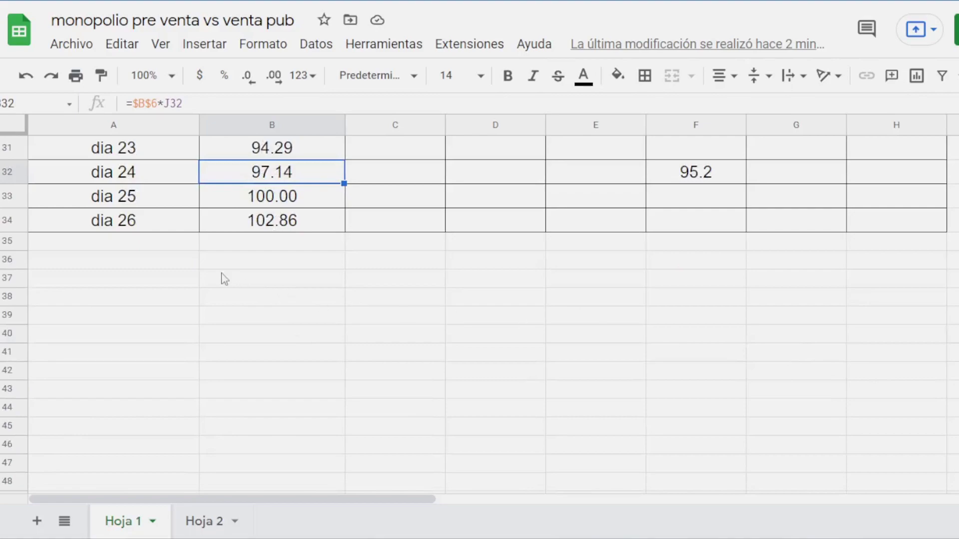
pyautogui.scroll(10, 214, 265)
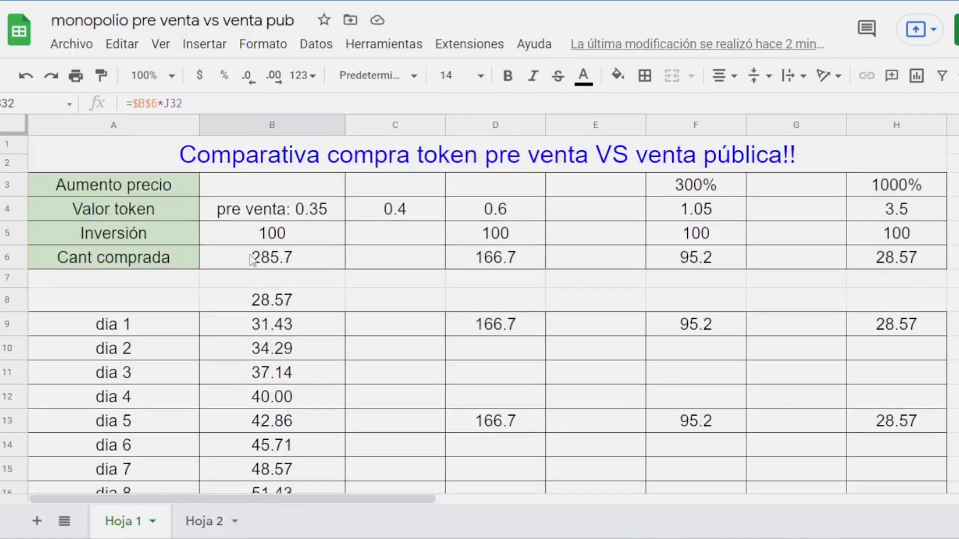
# Review the 0.6 token value in D4 against the presale releases for día 1 to día 5 and the following days
pyautogui.click(519, 218)
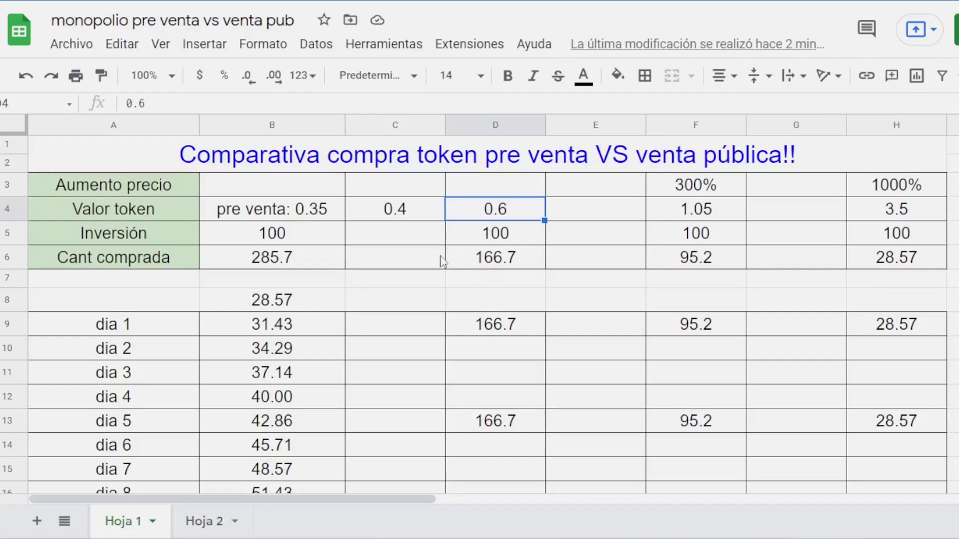
pyautogui.moveTo(181, 334); pyautogui.dragTo(308, 433)
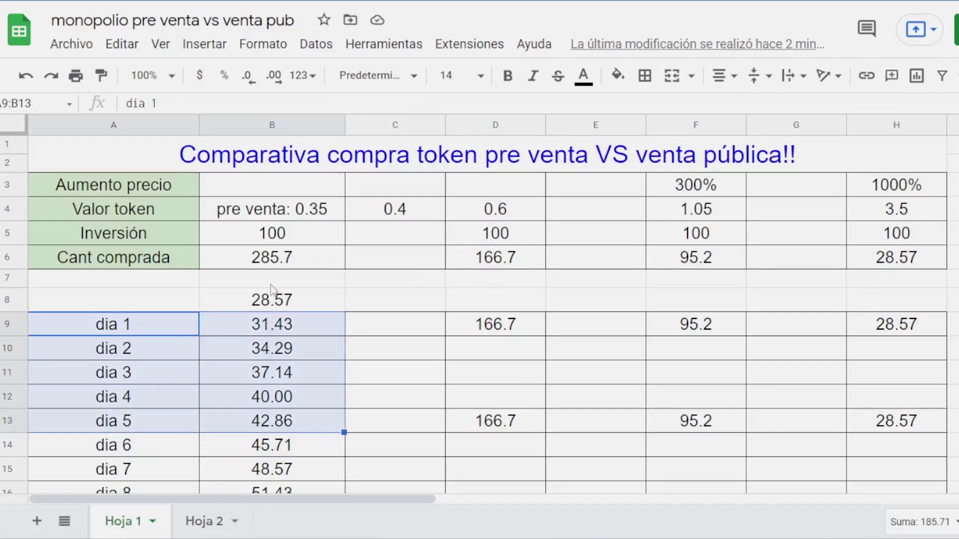
pyautogui.click(290, 425)
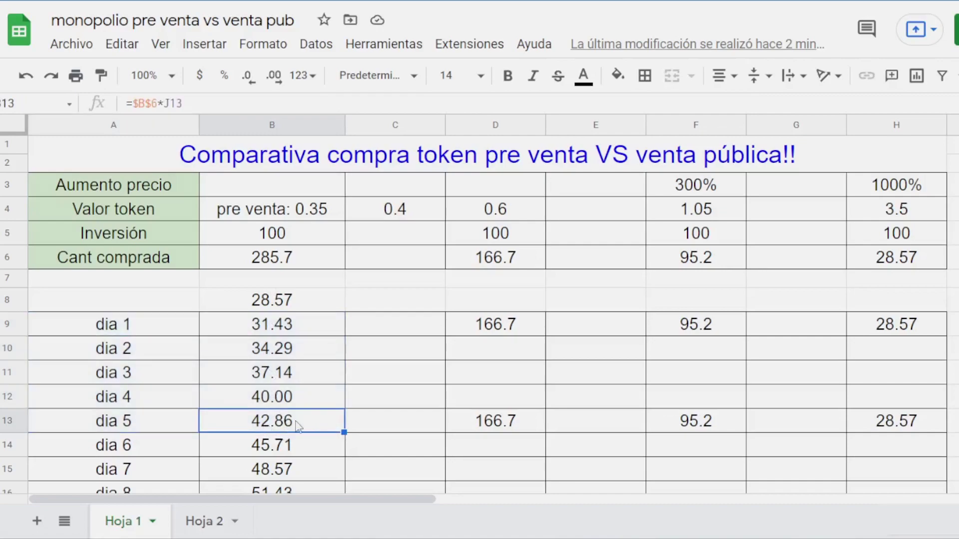
pyautogui.scroll(-5, 281, 418)
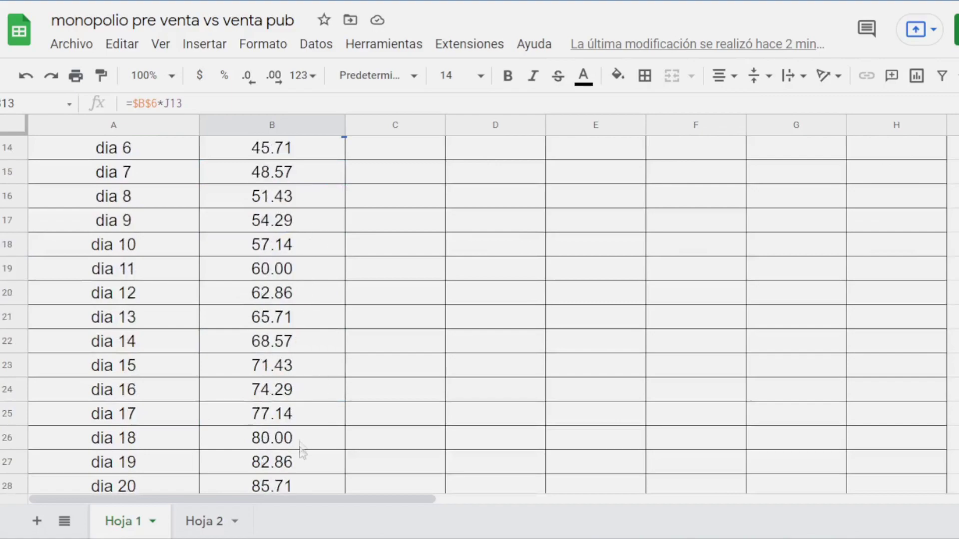
pyautogui.scroll(-3, 300, 444)
pyautogui.scroll(7, 274, 216)
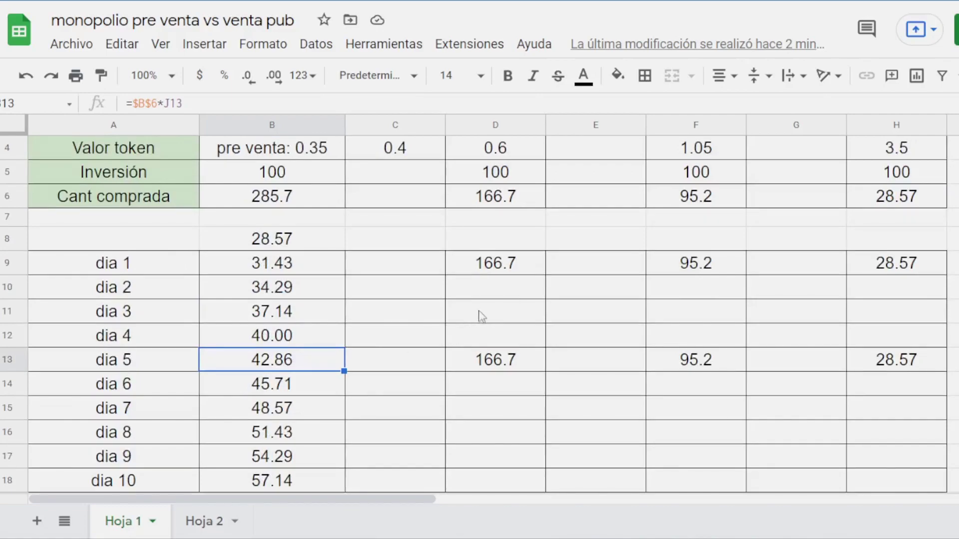
# Compare the presale figures in column B with the 0.6-price public purchase in column D, including D6 and D9
pyautogui.click(498, 200)
pyautogui.scroll(1, 498, 200)
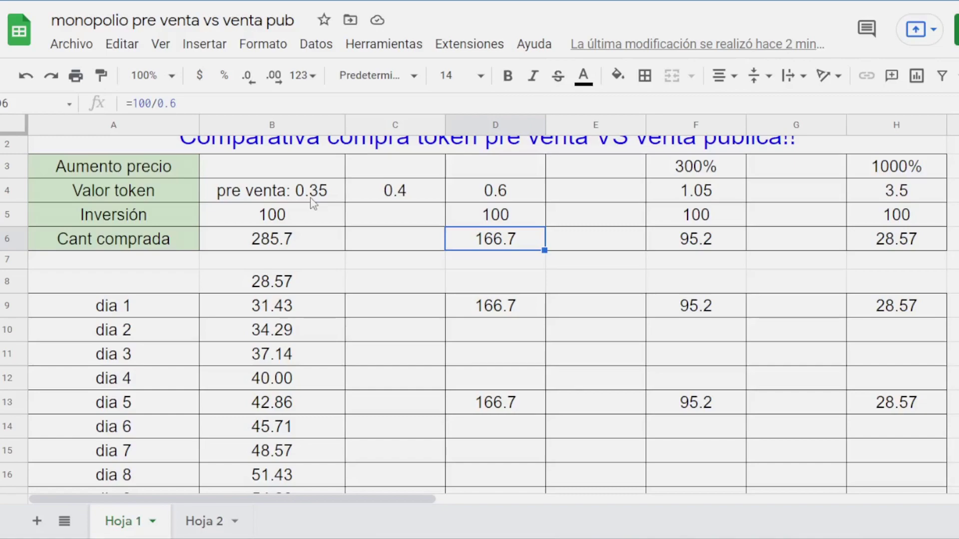
pyautogui.moveTo(312, 192); pyautogui.dragTo(316, 382)
pyautogui.moveTo(540, 197); pyautogui.dragTo(541, 397)
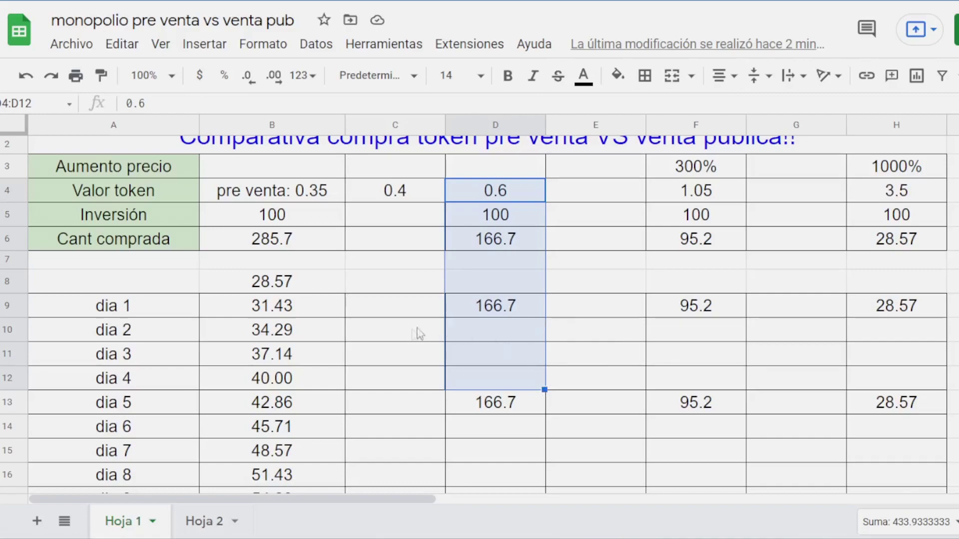
pyautogui.click(490, 311)
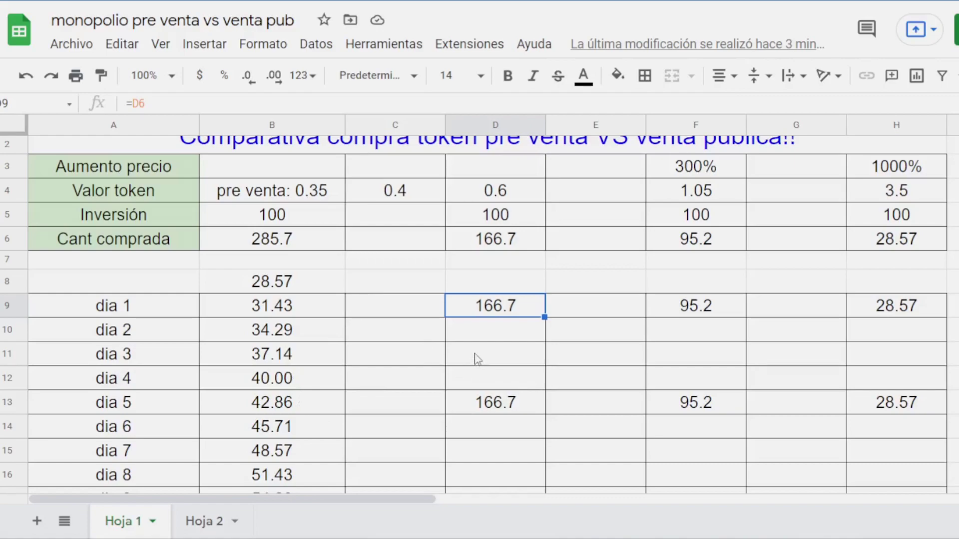
# Review the three public sale scenarios in columns D, F and H from the price increase row down through the daily rows
pyautogui.scroll(1, 476, 358)
pyautogui.moveTo(494, 185); pyautogui.dragTo(505, 465)
pyautogui.moveTo(699, 186); pyautogui.dragTo(740, 452)
pyautogui.moveTo(933, 192); pyautogui.dragTo(929, 445)
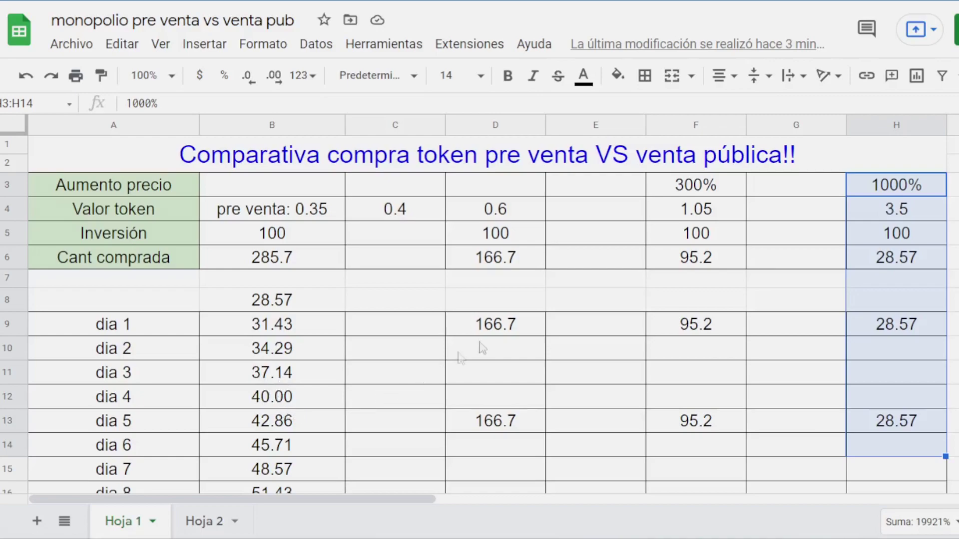
# Select the day labels from día 1 to día 10 in column A and review them against the public purchases
pyautogui.scroll(-1, 158, 264)
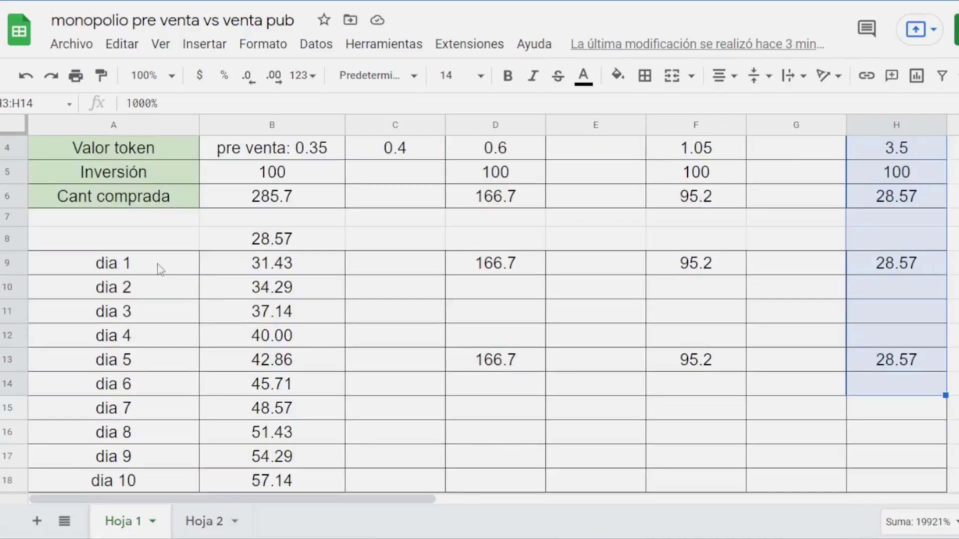
pyautogui.moveTo(156, 265); pyautogui.dragTo(162, 288)
pyautogui.moveTo(165, 374); pyautogui.dragTo(162, 482)
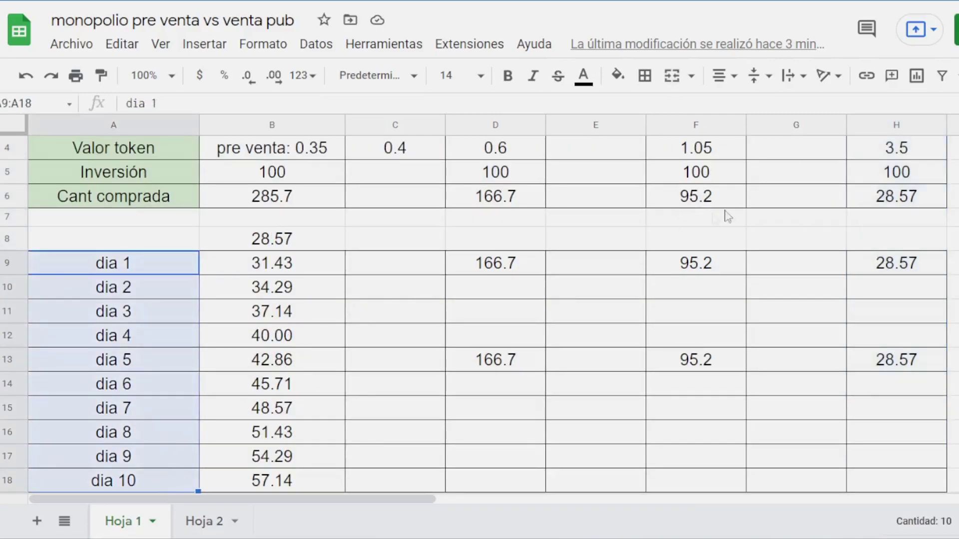
pyautogui.scroll(1, 390, 335)
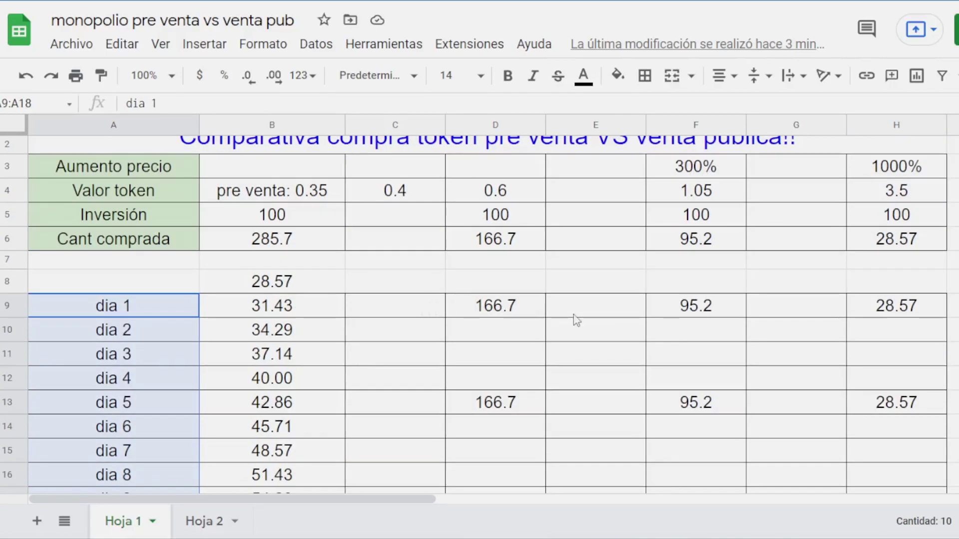
pyautogui.scroll(-1, 573, 328)
pyautogui.scroll(2, 573, 328)
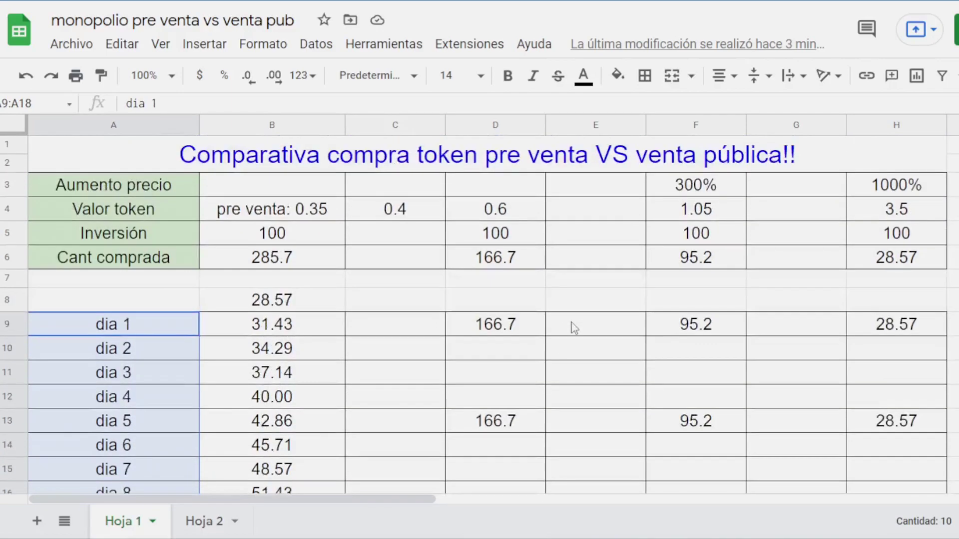
# Select the comparison table from the title down to día 9, across columns A to H
pyautogui.click(582, 160)
pyautogui.moveTo(576, 215); pyautogui.dragTo(574, 408)
pyautogui.scroll(-2, 575, 425)
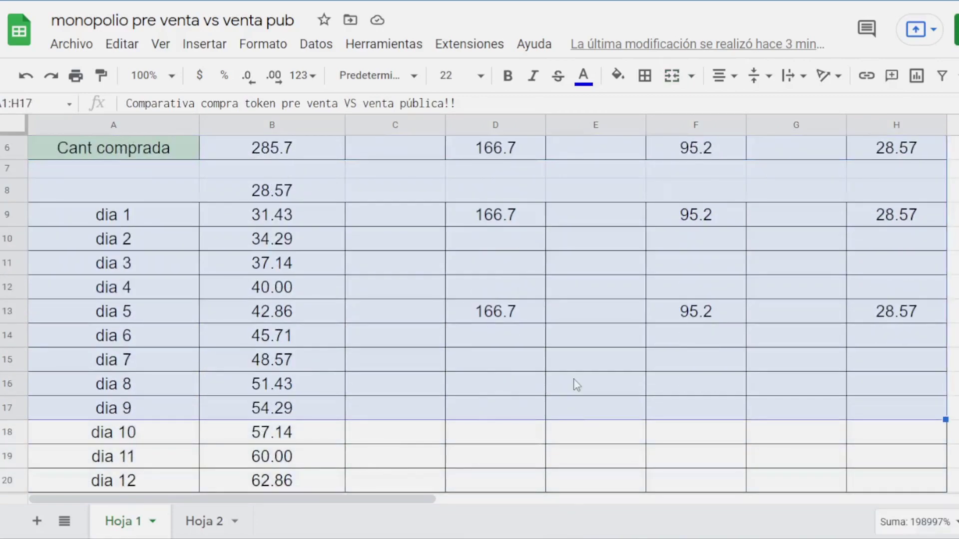
# Enter 166.7 in D18 as the public sale amount for día 10, alongside the presale release in B18
pyautogui.click(313, 445)
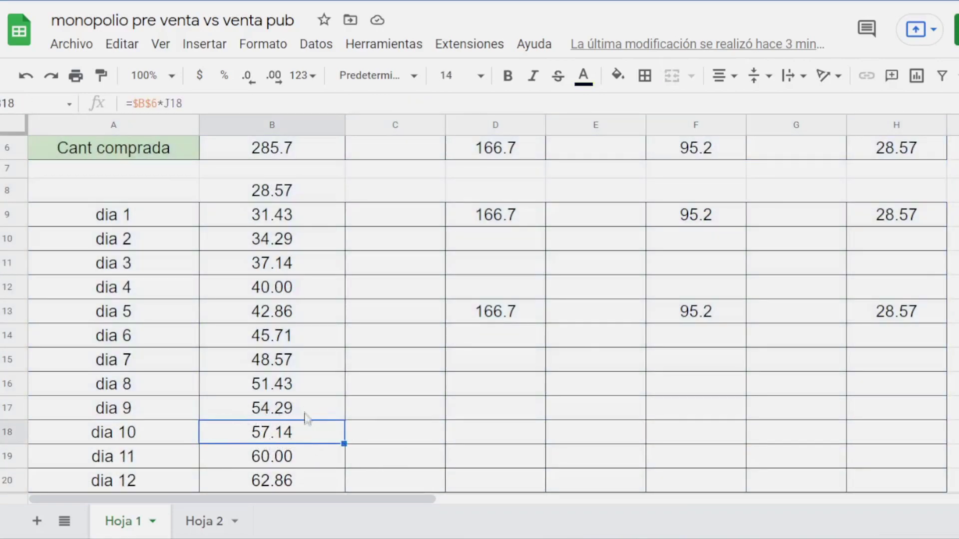
pyautogui.scroll(-2, 307, 419)
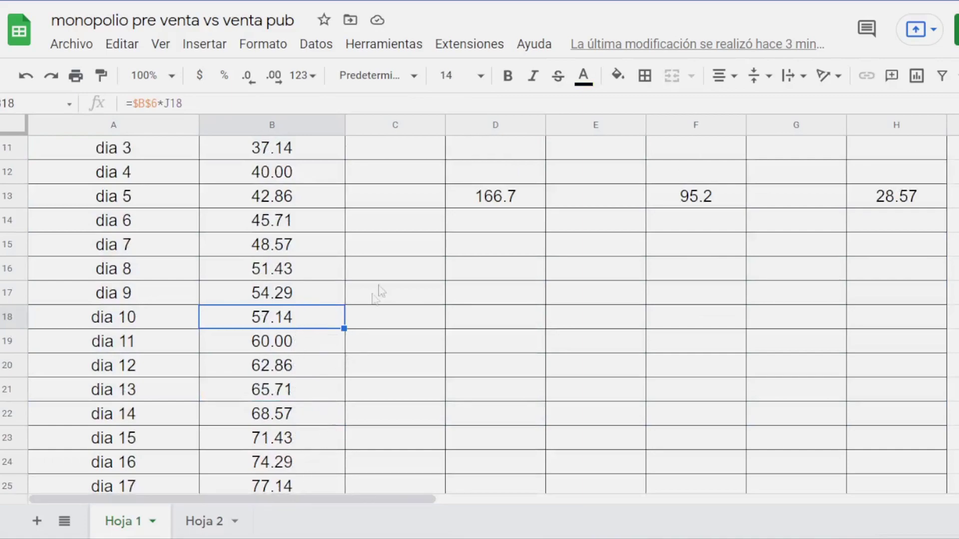
pyautogui.click(523, 326)
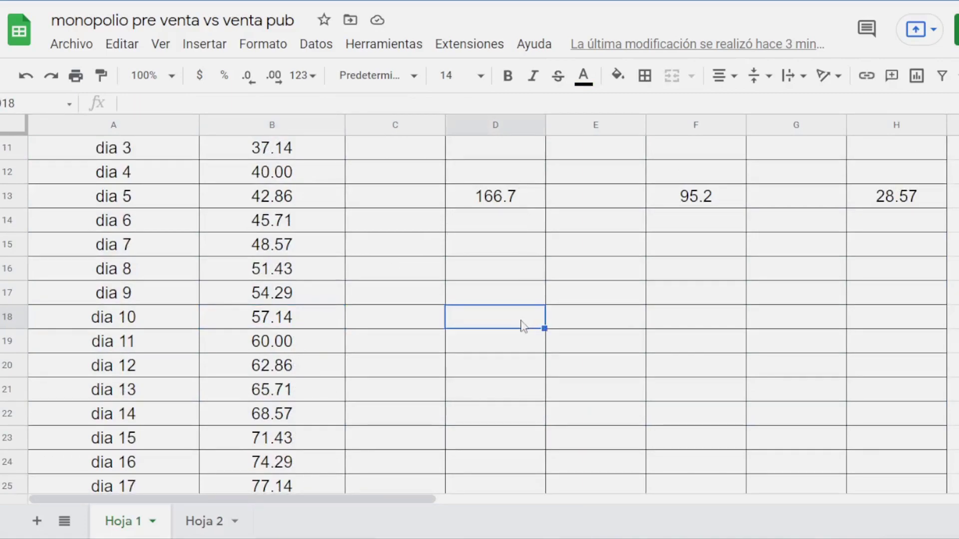
pyautogui.write('166.7')
pyautogui.press('Return')
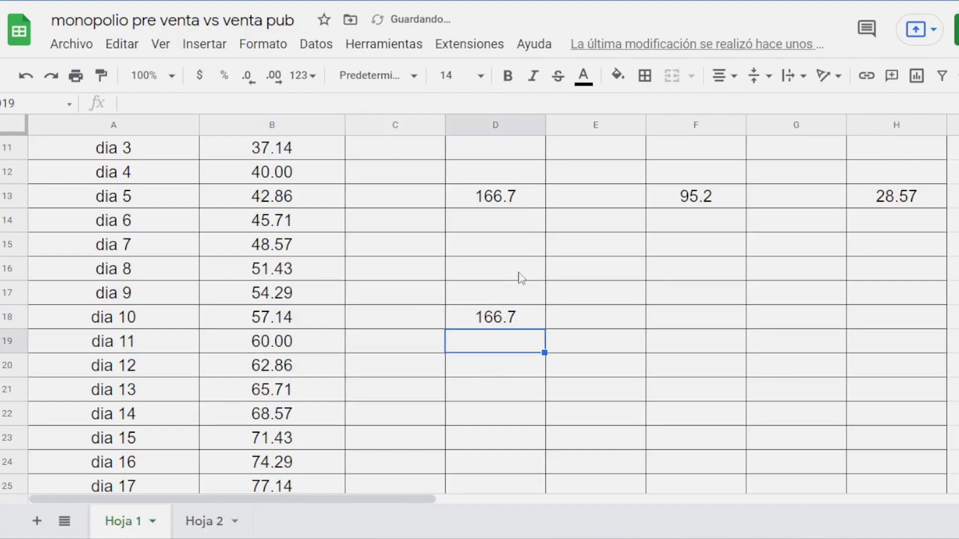
pyautogui.scroll(5, 507, 327)
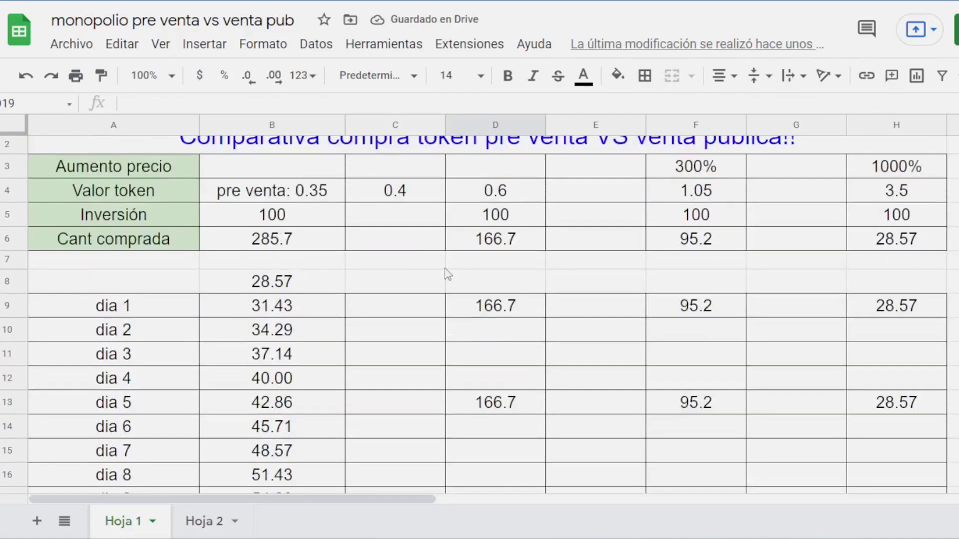
pyautogui.scroll(1, 448, 274)
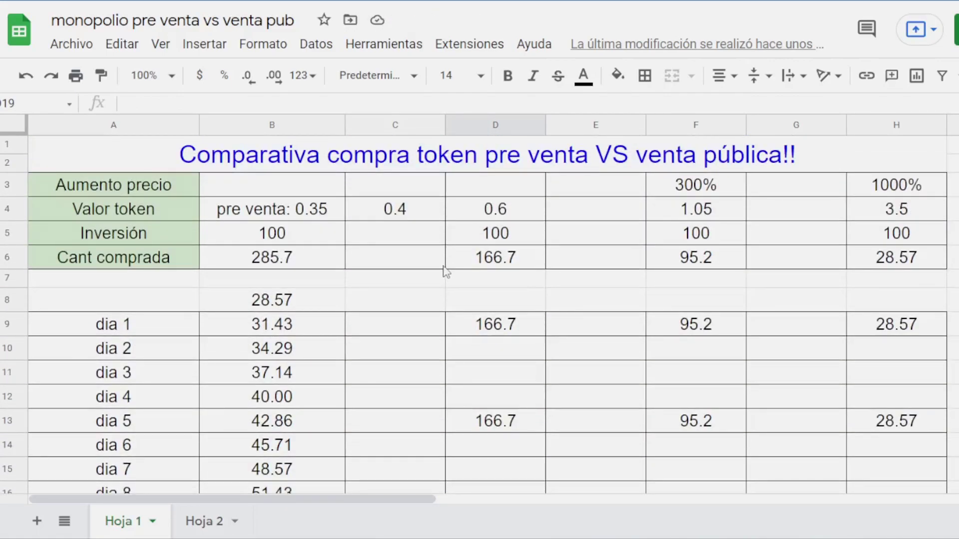